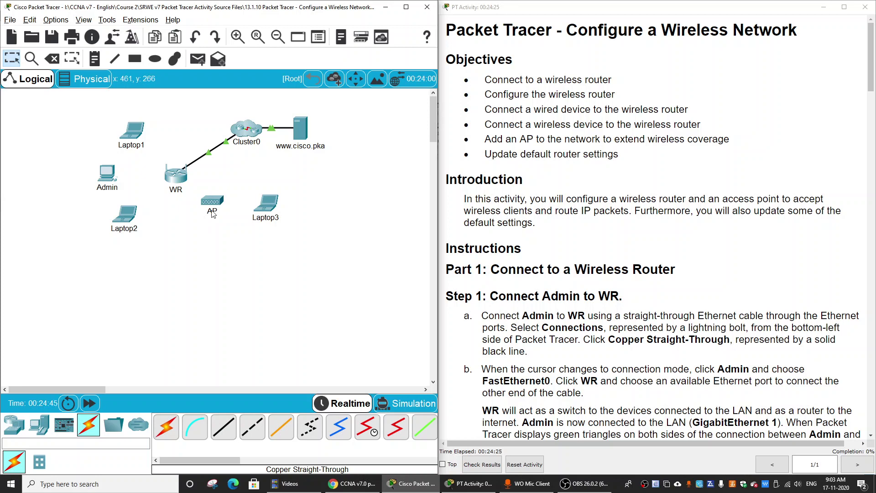
Step: Cable Admin's FastEthernet0 to WR's GigabitEthernet 1 with copper straight-through, then fast-forward time
mouse_move(176, 179)
scroll(643, 292, "down", 3)
scroll(643, 293, "down", 3)
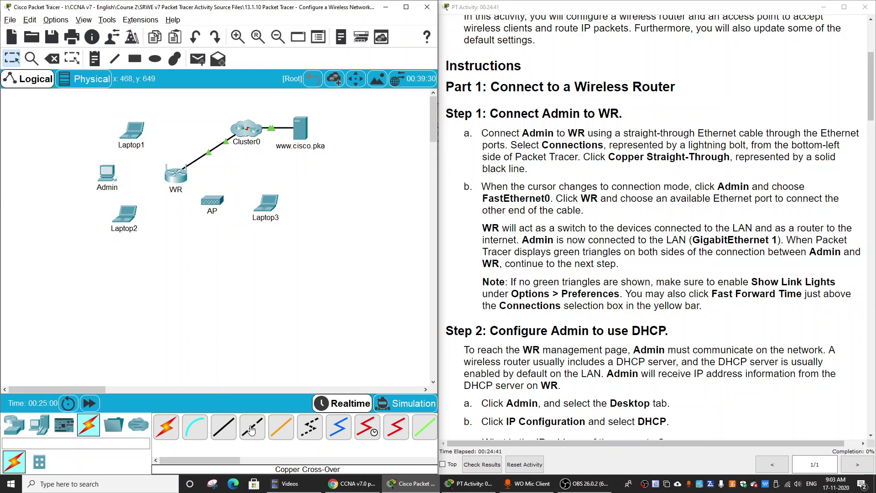
left_click(230, 429)
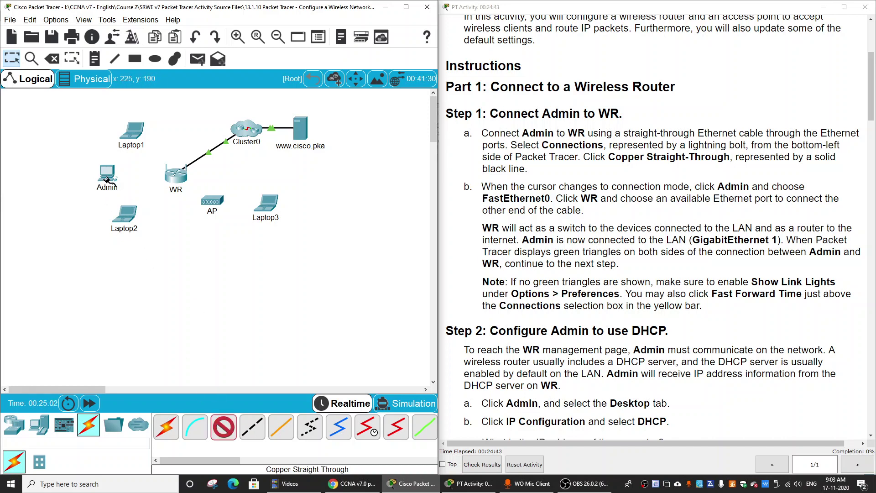
left_click(108, 179)
left_click(137, 216)
left_click(173, 177)
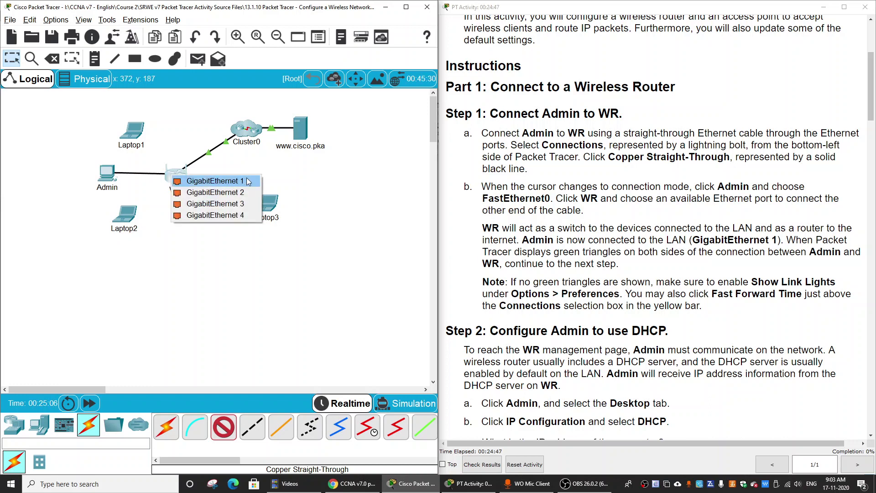
left_click(219, 181)
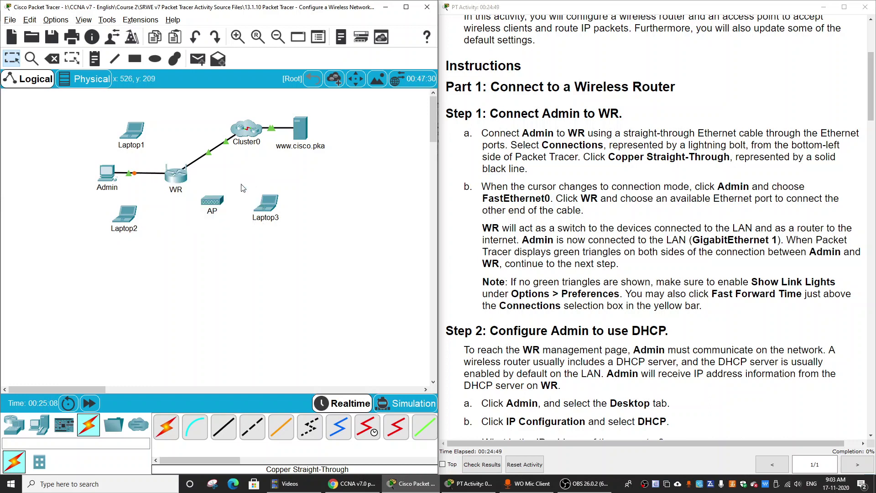
left_click(94, 405)
mouse_move(179, 180)
Step: Switch Admin's IP Configuration to DHCP, obtaining 192.168.0.100 with gateway 192.168.0.1
left_click(115, 184)
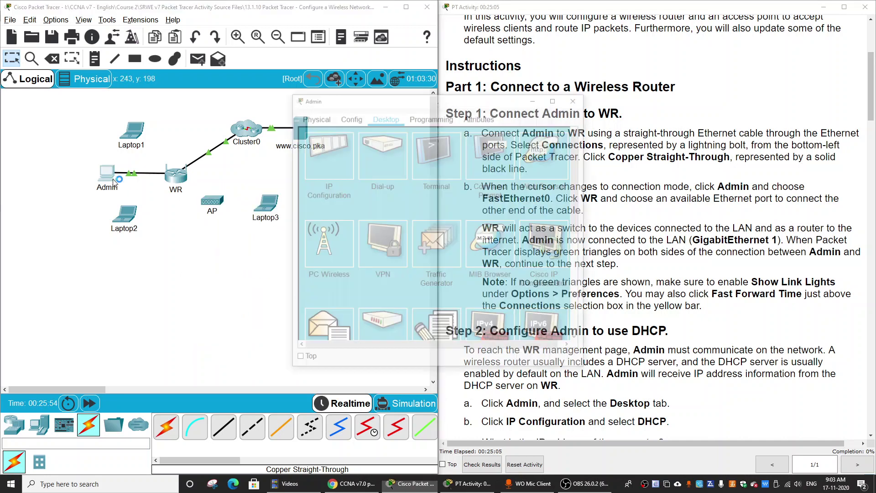
left_click(328, 158)
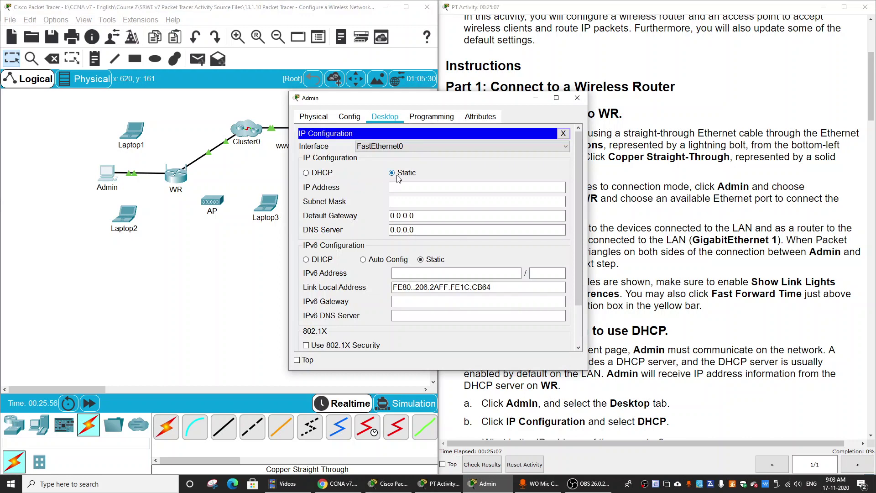
left_click(313, 175)
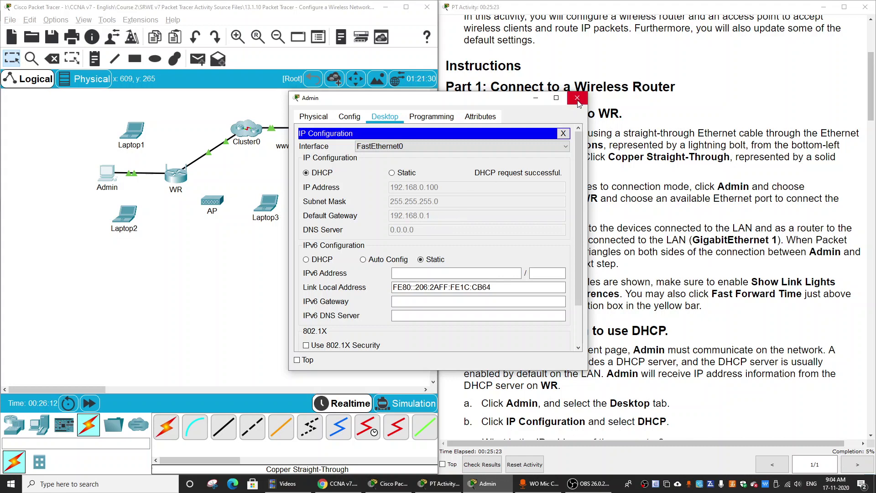
left_click(563, 133)
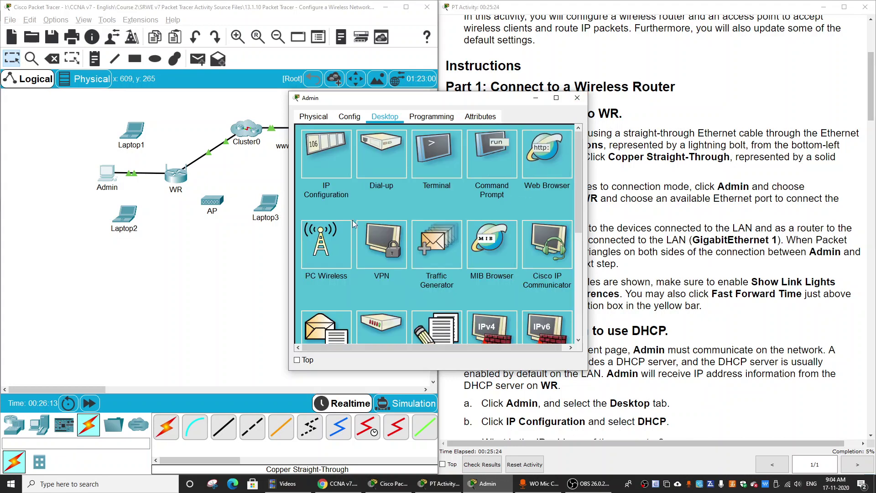
Step: In Admin's web browser, load 192.168.0.1 and log in to WR with the router credentials
left_click(538, 174)
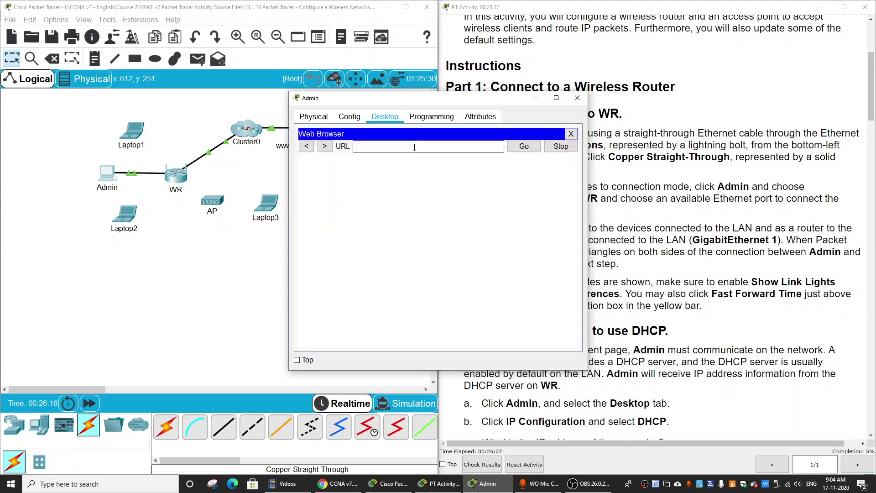
type("192.168.0.1")
key("Return")
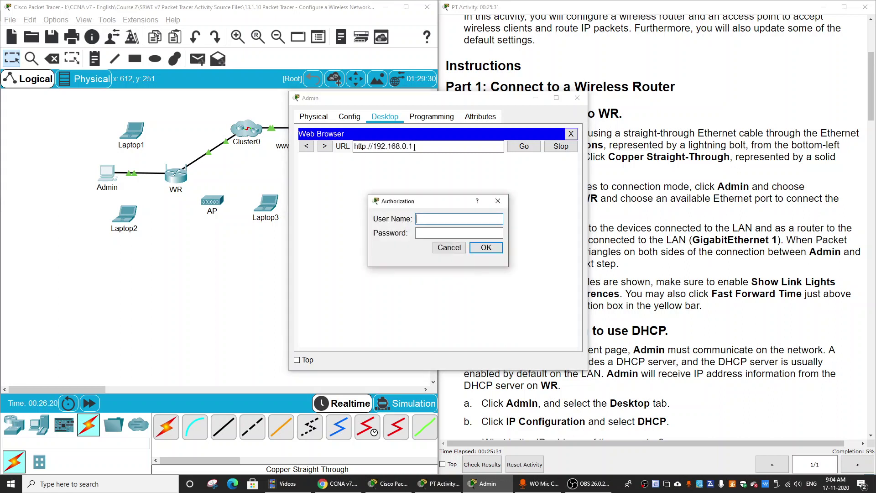
type("ad")
key("BackSpace")
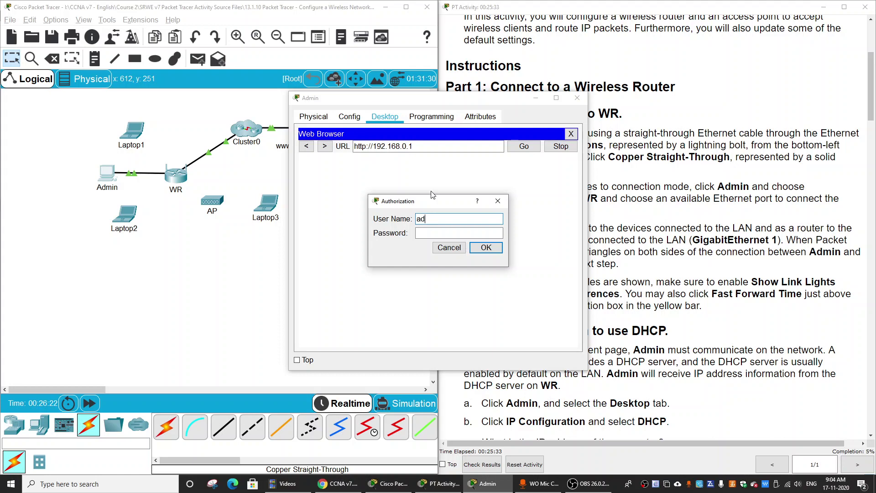
type("min")
key("Tab")
key("Return")
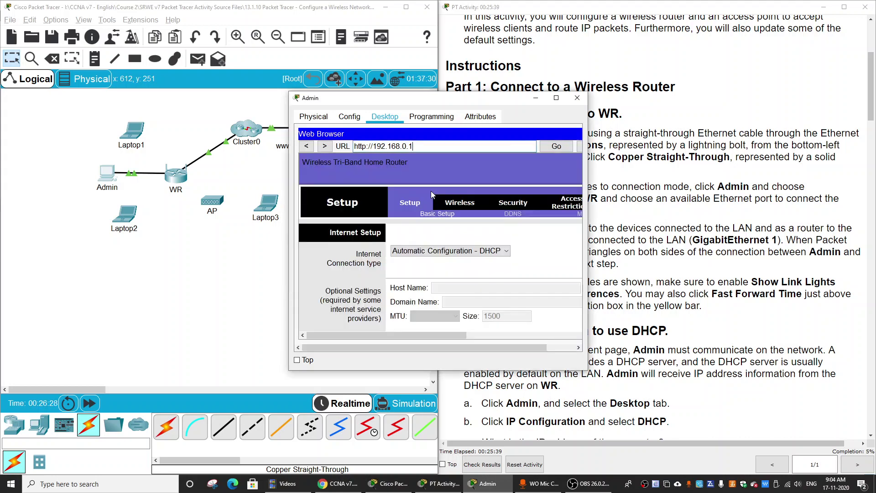
Step: Review the full-size Setup page's DHCP range, then minimize Admin's window
left_click(556, 97)
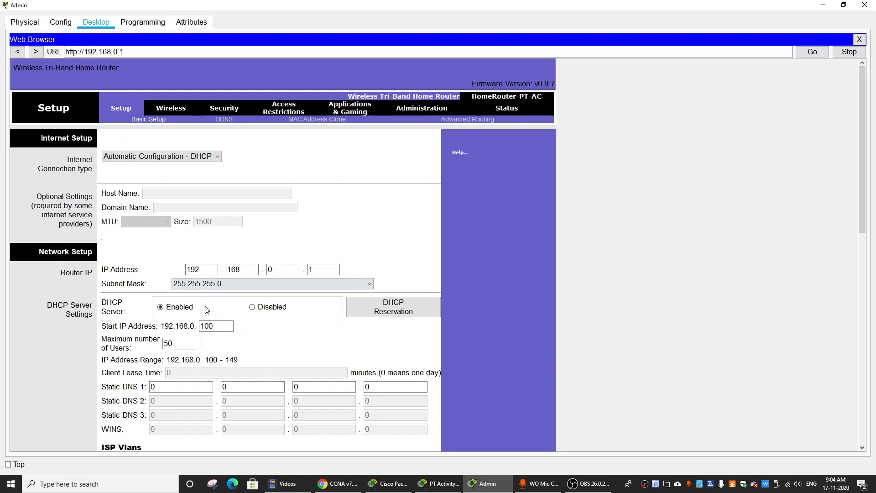
scroll(207, 308, "down", 2)
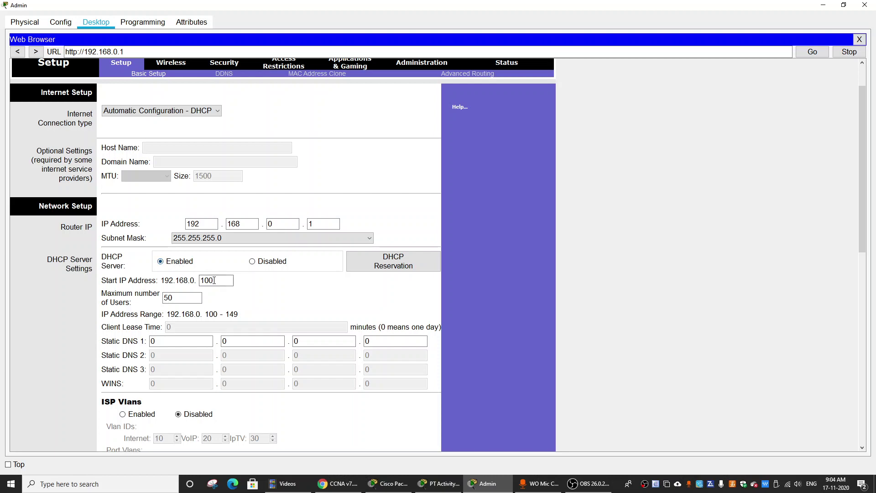
scroll(215, 288, "down", 4)
scroll(182, 287, "down", 4)
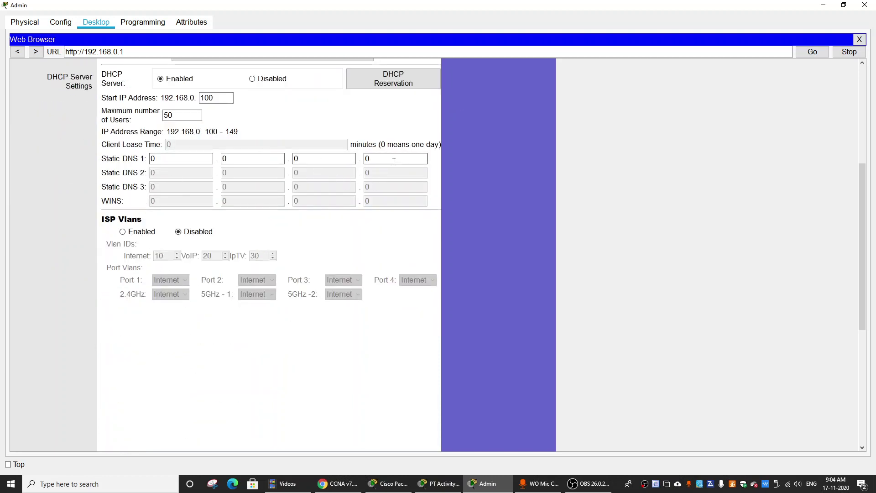
scroll(252, 207, "down", 4)
scroll(357, 324, "up", 14)
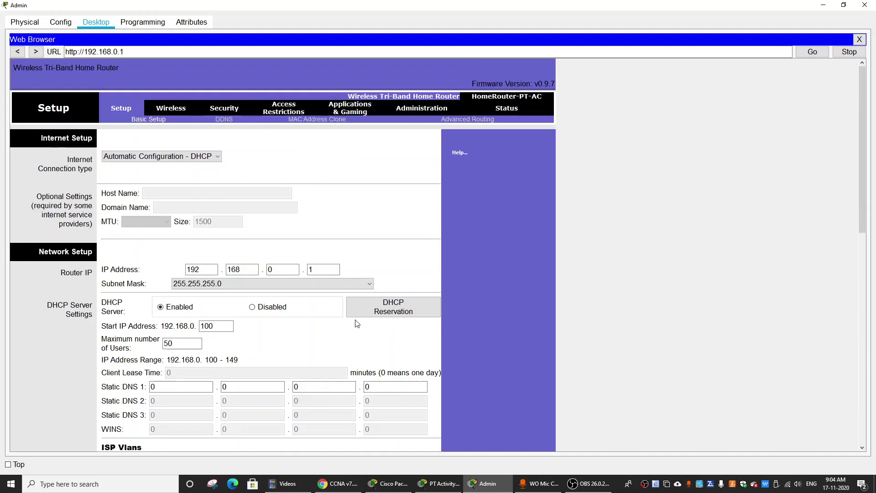
left_click(827, 8)
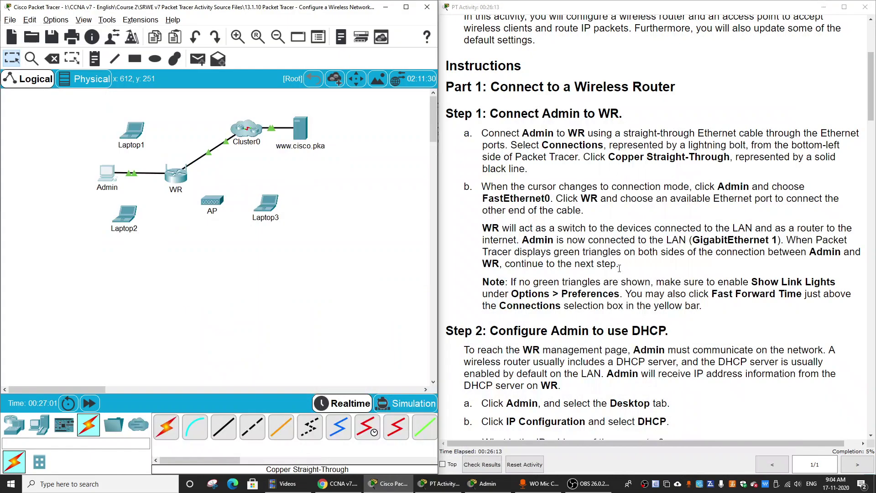
Step: Read Step 4 in the instructions, noting the Internet IP address 209.165.200.225
scroll(589, 191, "down", 6)
scroll(589, 191, "down", 7)
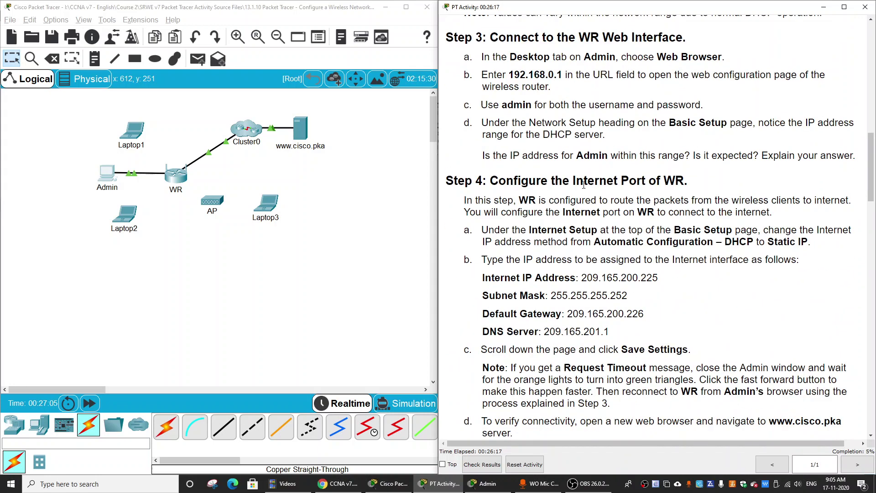
left_click_drag(598, 181, 677, 181)
left_click(642, 264)
mouse_move(578, 277)
left_mouse_down()
mouse_move(663, 278)
mouse_move(596, 294)
mouse_move(583, 277)
left_mouse_up()
left_click(662, 284)
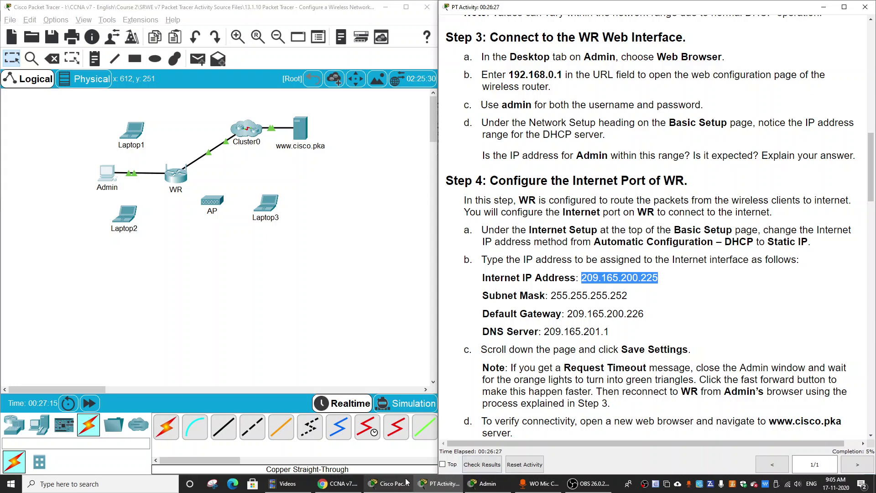
Step: Dismiss the 'Configure is locked' message and restore Admin's router page maximized
left_click(473, 485)
left_click(403, 488)
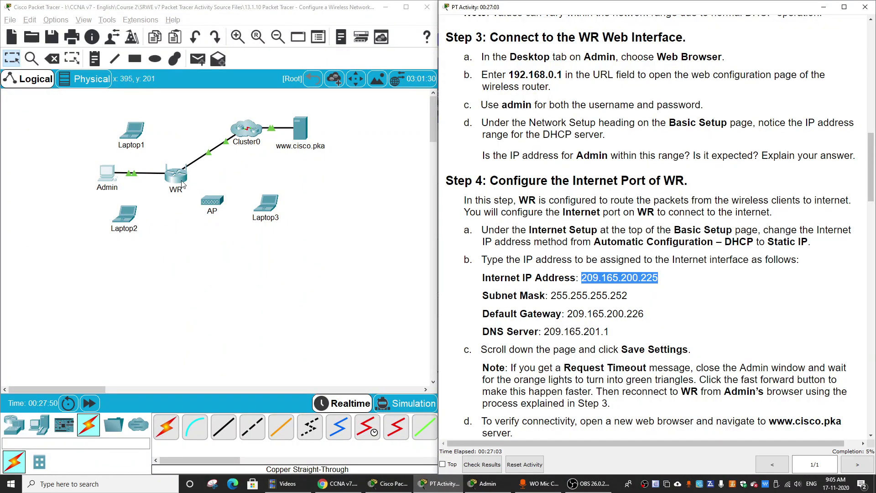
left_click(182, 183)
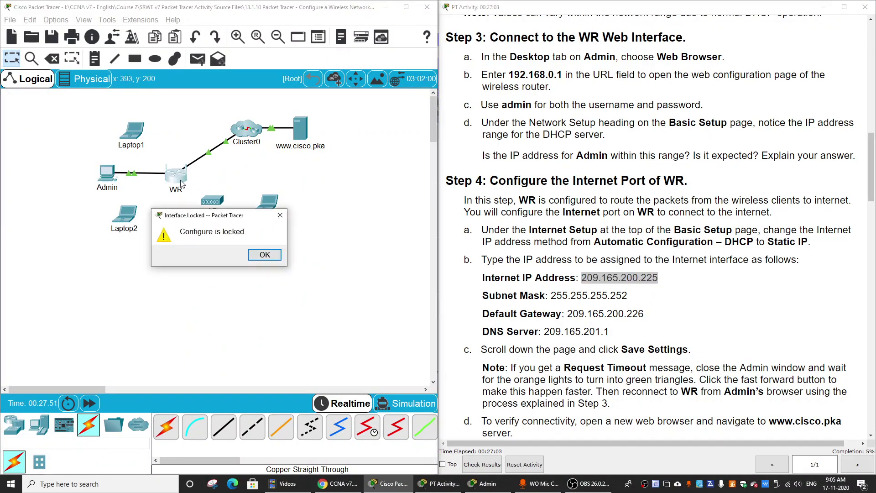
left_click(264, 255)
left_click(109, 173)
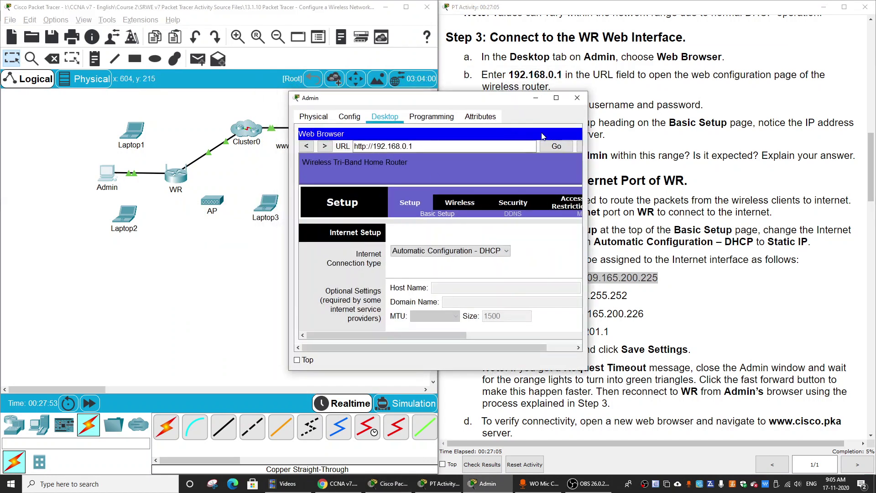
left_click(555, 98)
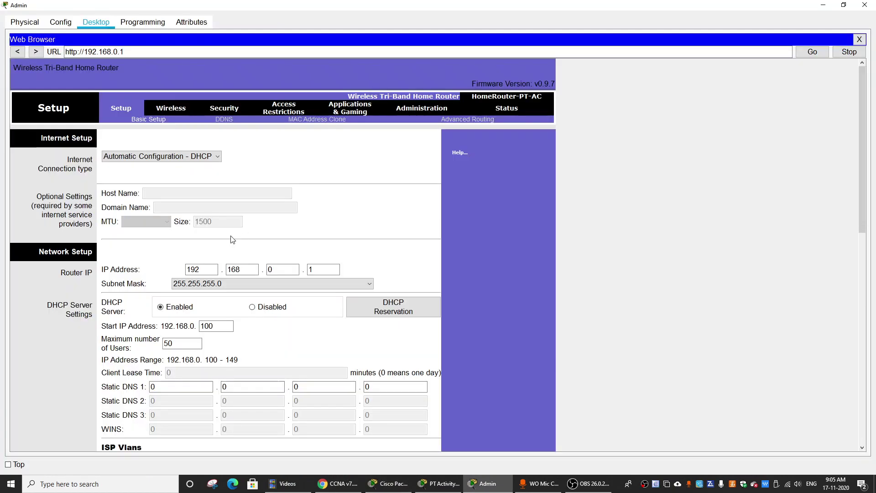
Step: Set WR's Internet connection type to Static IP with IP address 209.165.200.225
left_click(179, 157)
left_click(148, 175)
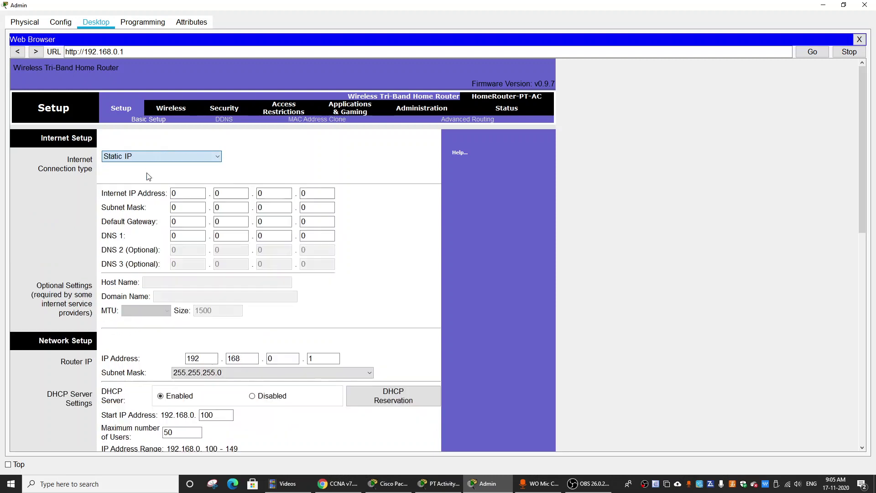
left_click(187, 192)
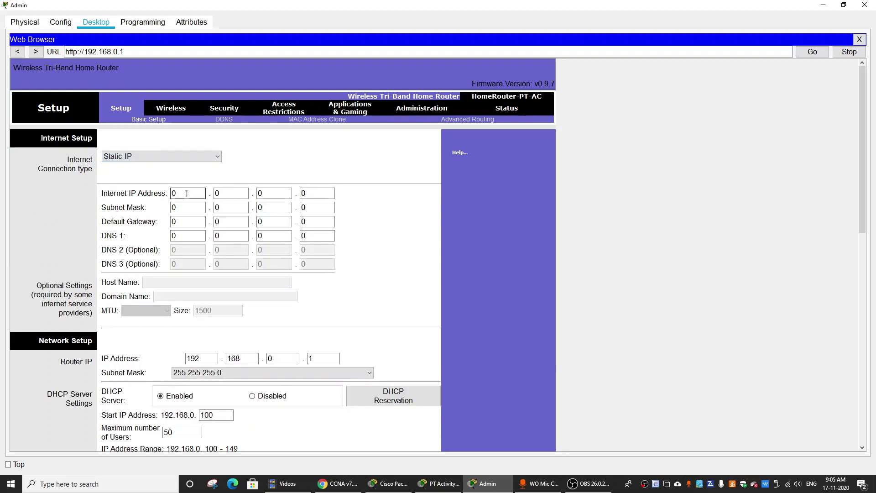
left_click(441, 485)
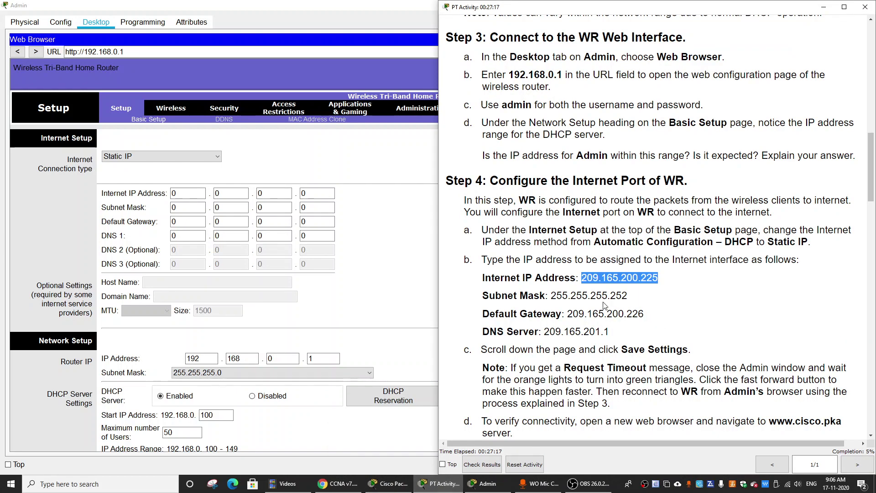
left_click(194, 192)
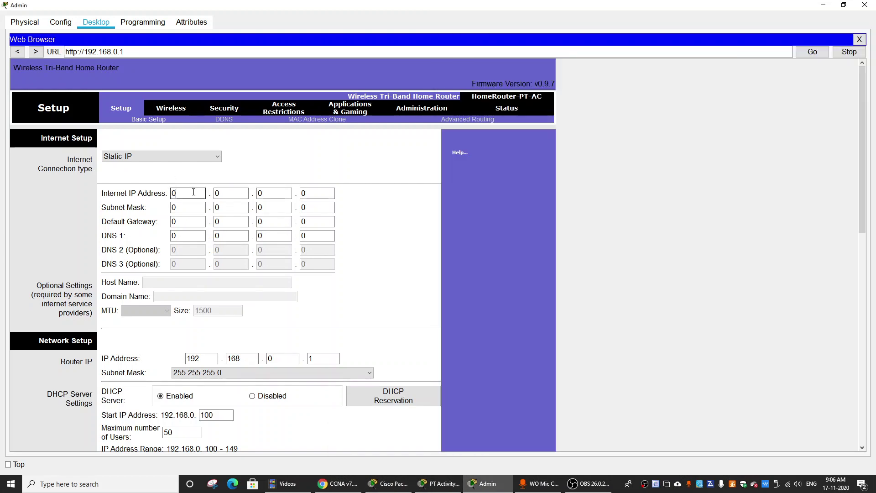
left_click(204, 193)
type("209")
key("alt+Tab")
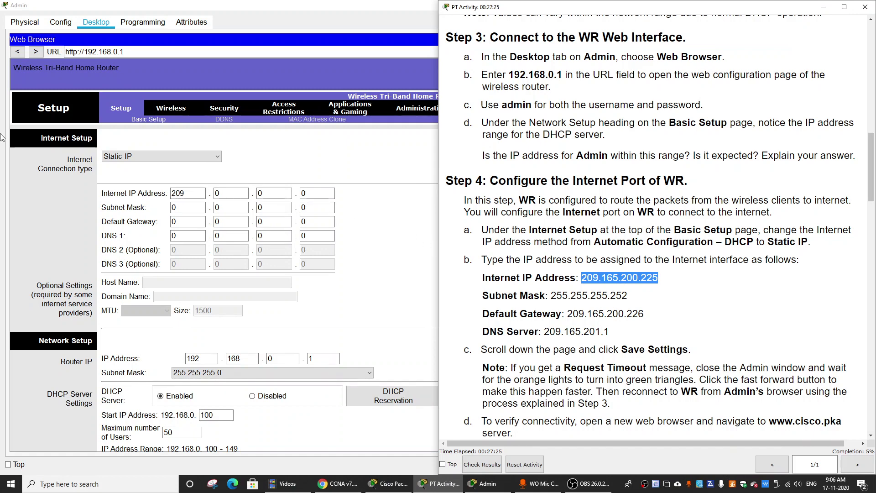
double_click(229, 196)
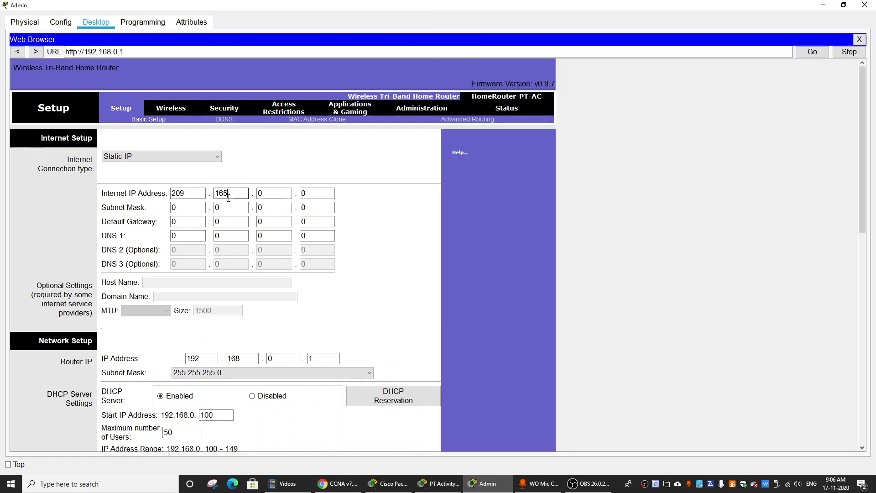
key("alt+Tab")
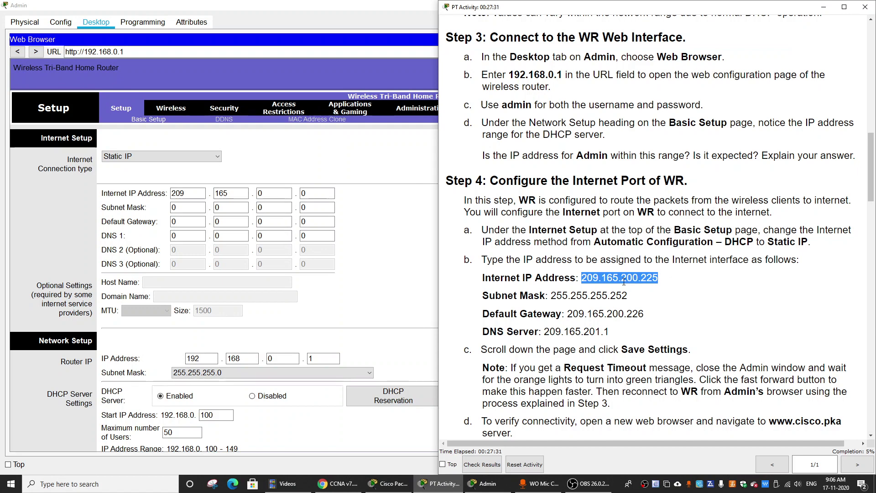
double_click(272, 194)
type("200")
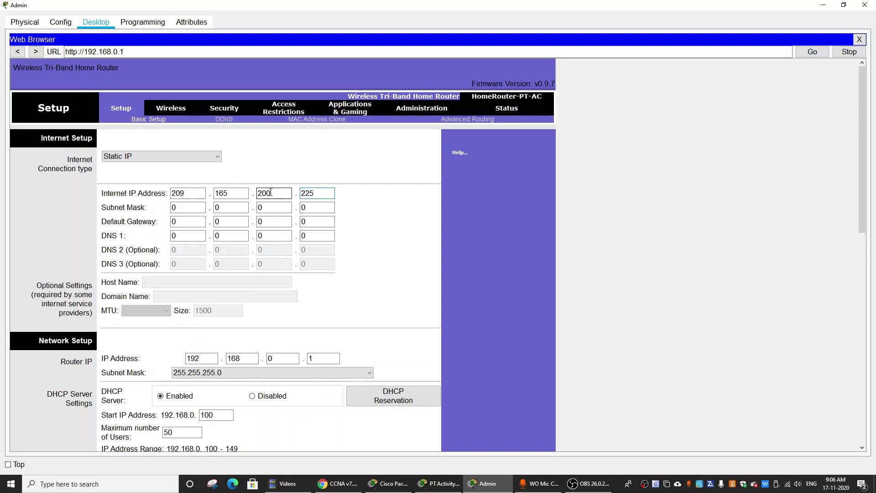
Step: Enter subnet mask 255.255.255.252 and default gateway 209.165.200.226
key("alt+Tab")
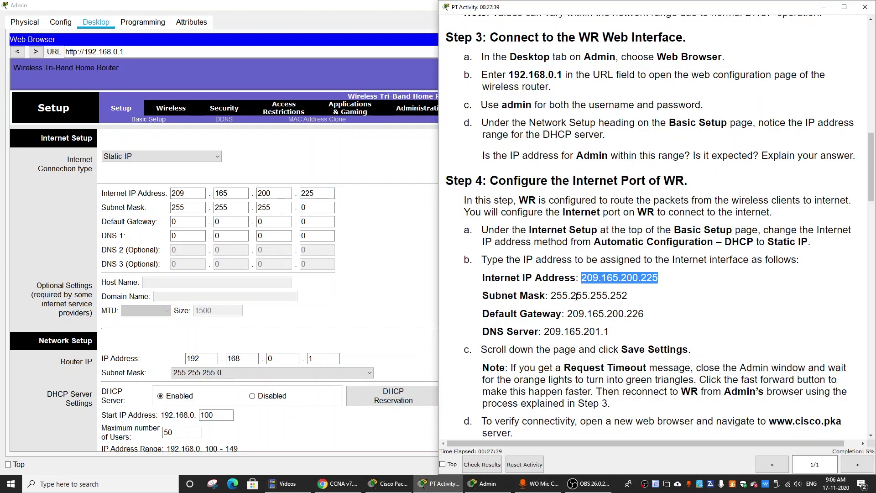
key("alt+Tab")
double_click(304, 207)
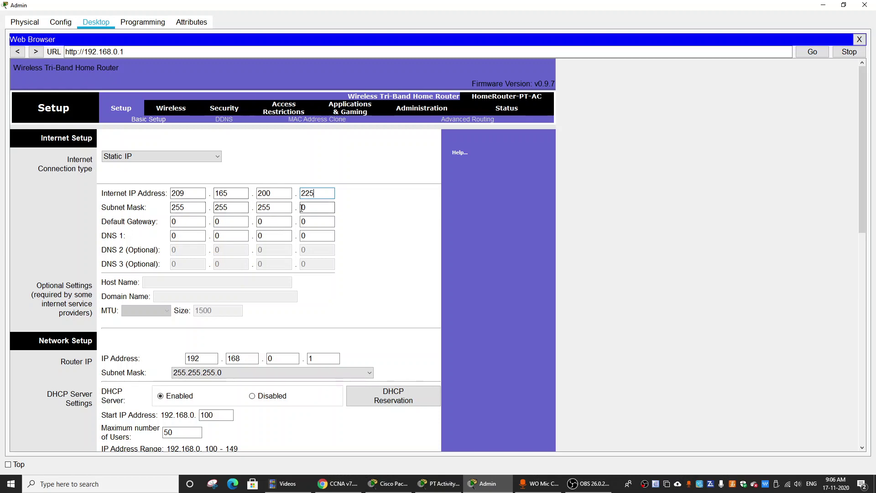
type("252")
key("alt+Tab")
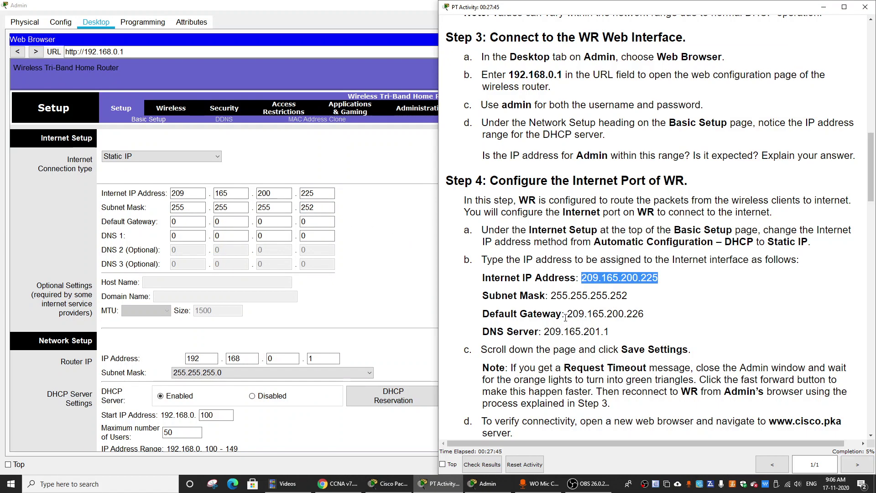
key("alt+Tab")
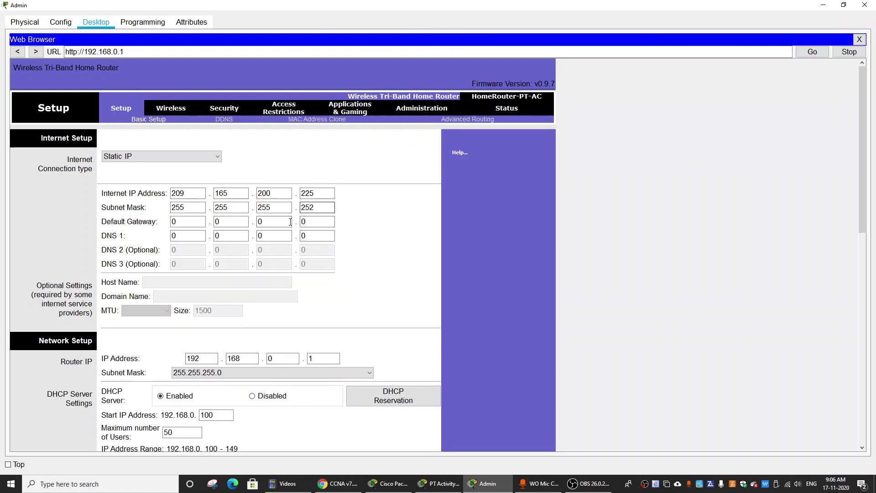
double_click(192, 219)
type("209")
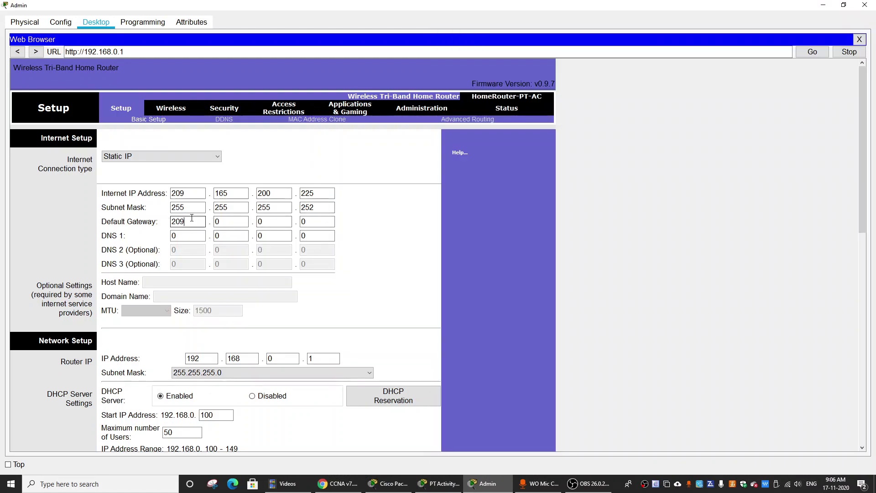
type("165")
key("Tab")
type("200")
key("Tab")
type("226")
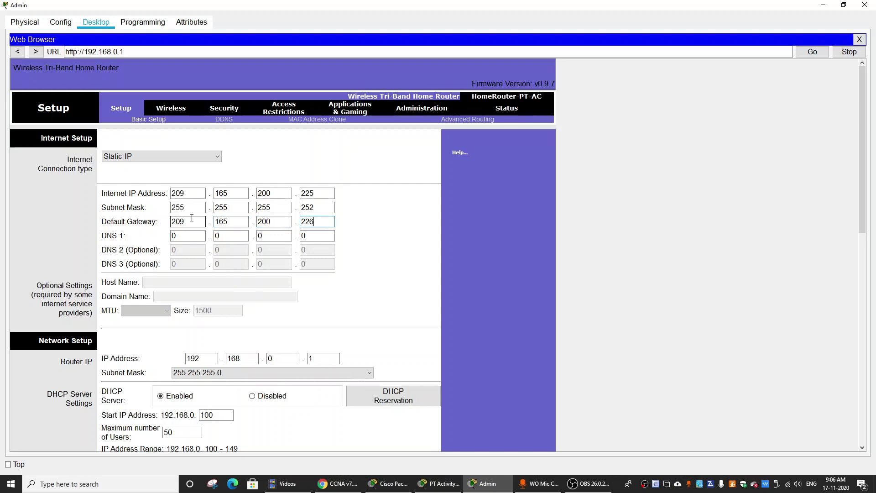
Step: Enter DNS 1 as 209.165.201.1
key("alt+Tab")
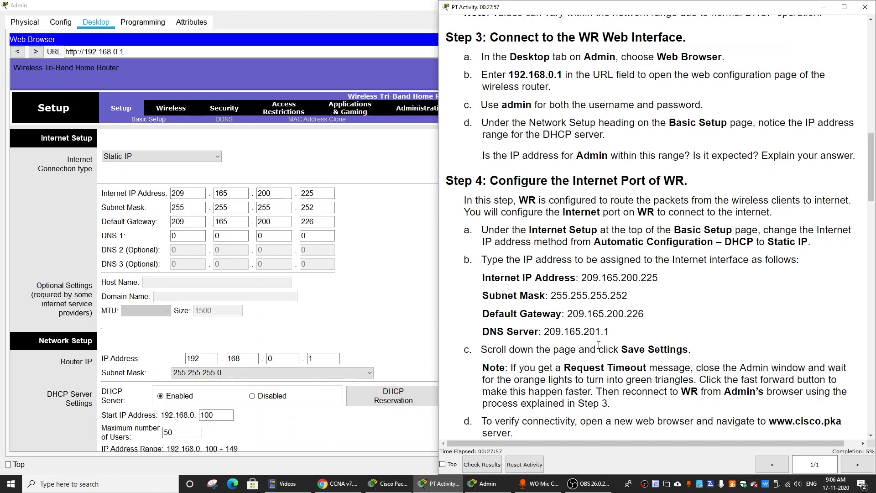
key("alt+Tab")
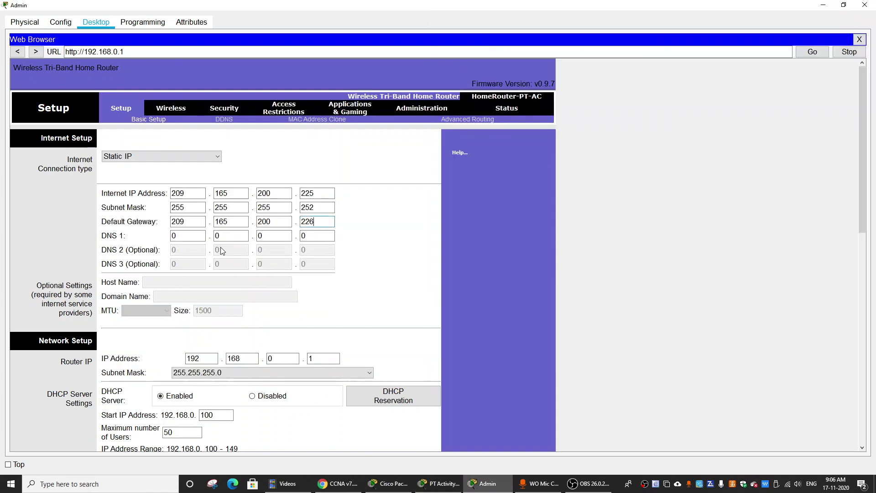
left_click(193, 236)
type("209")
key("Tab")
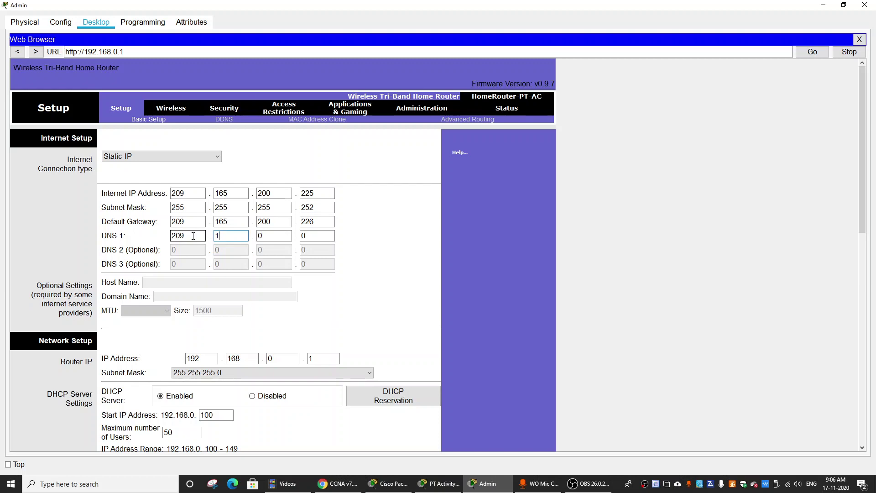
type("165")
key("alt+Tab")
left_click(194, 239)
double_click(271, 239)
type("201")
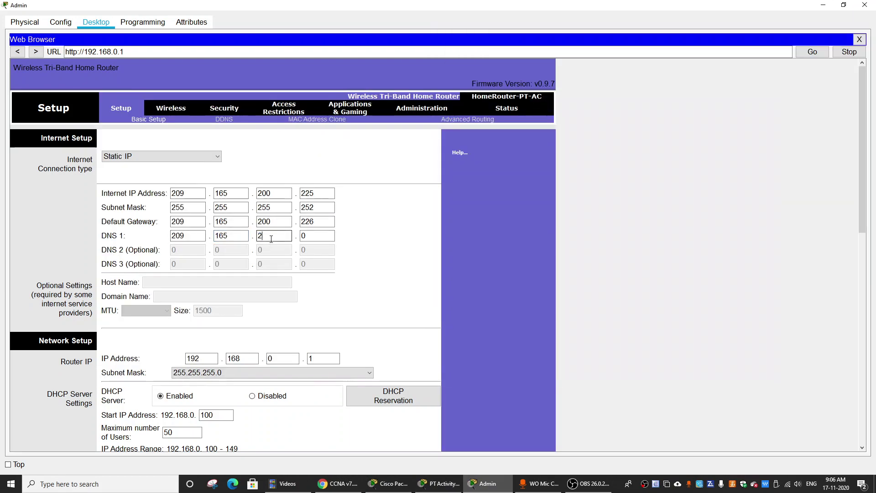
left_click(324, 237)
double_click(324, 237)
type("1")
Step: Save the Internet settings to WR and close the browser after the request timeout
key("alt+Tab")
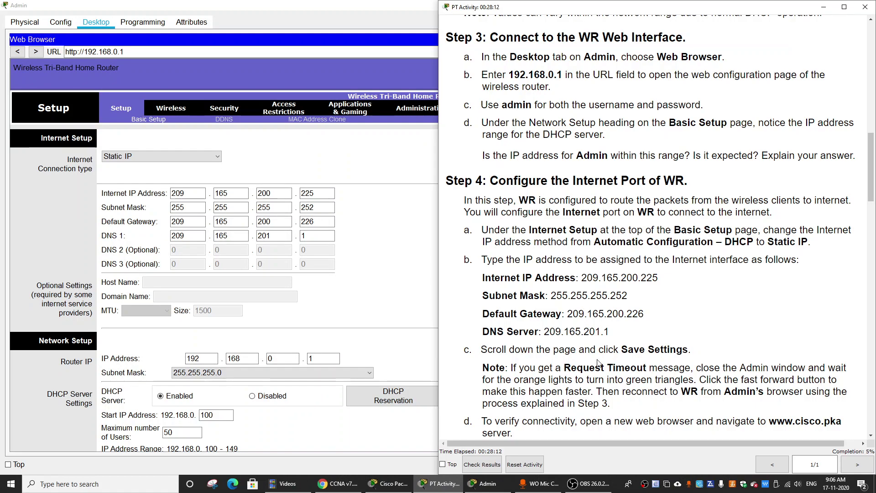
scroll(600, 363, "down", 1)
left_click(337, 286)
scroll(363, 324, "down", 2)
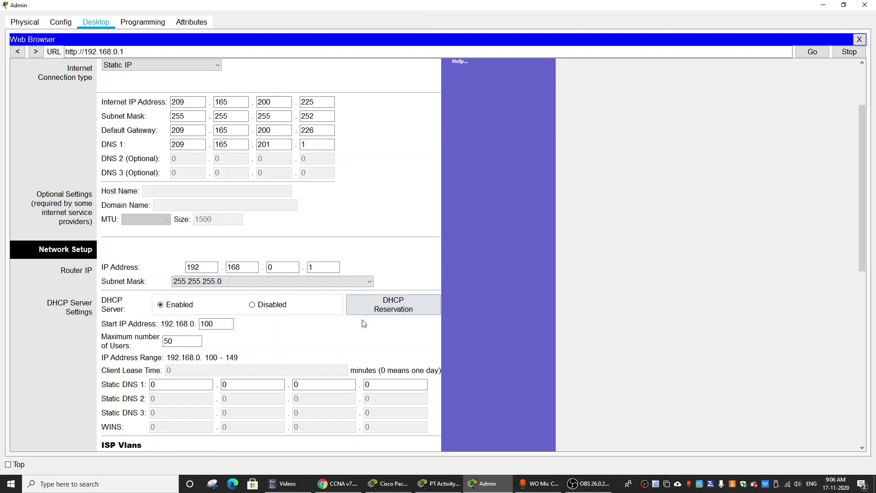
scroll(364, 324, "down", 5)
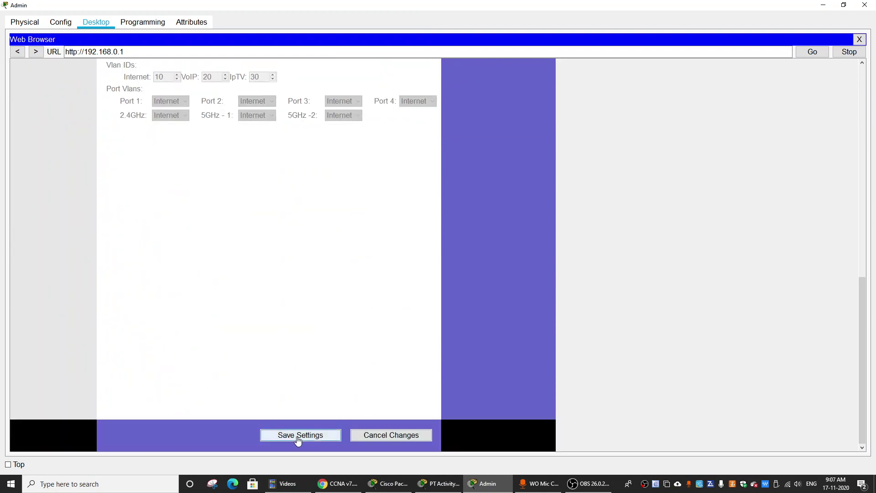
left_click(298, 435)
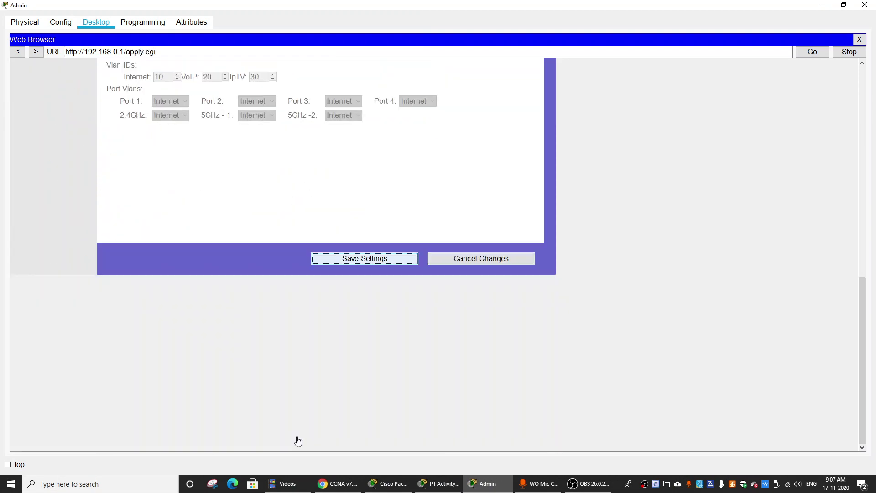
scroll(397, 245, "up", 3)
scroll(299, 121, "up", 2)
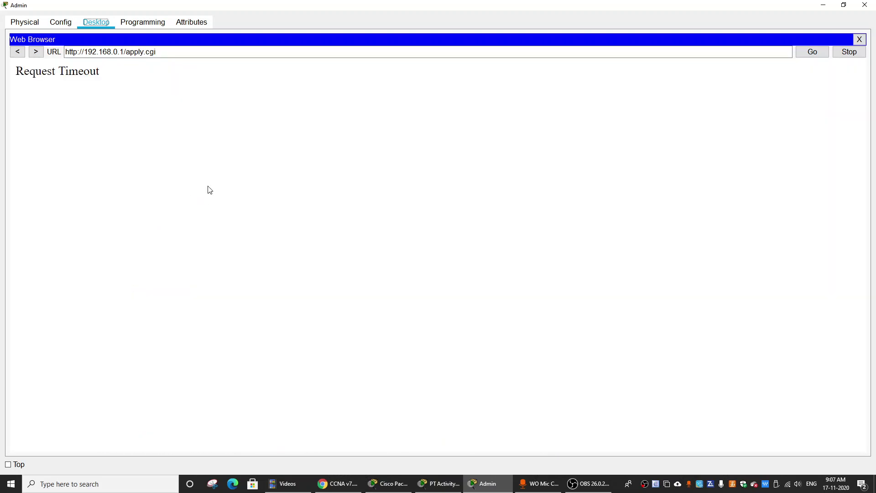
left_click(860, 40)
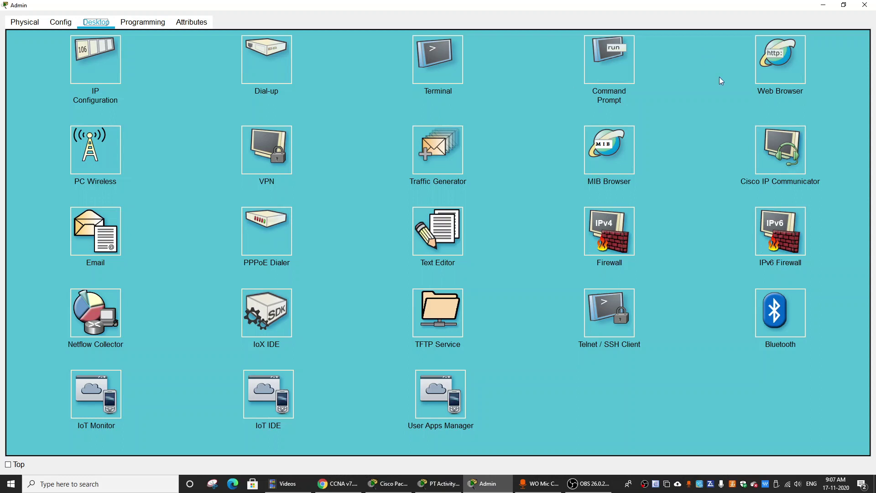
Step: Retry the router page, then close Admin and fast-forward time so the network converges
left_click(796, 73)
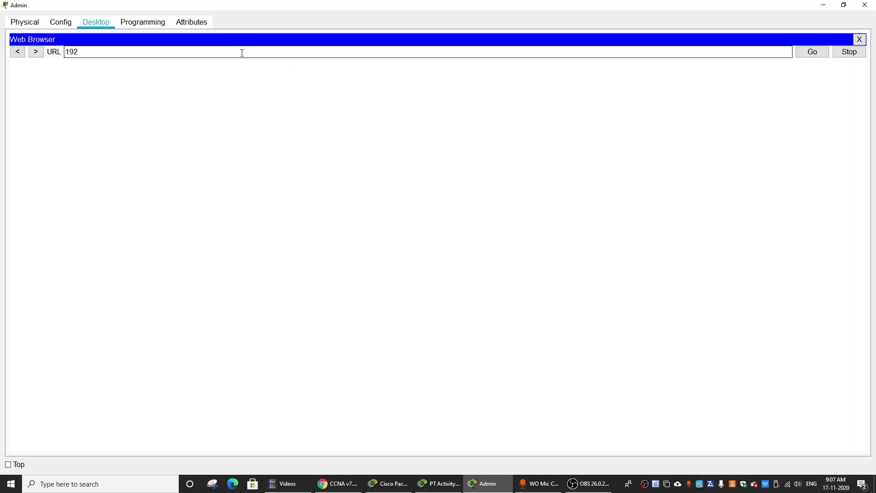
type("192.168.0.1")
key("Return")
left_click(860, 40)
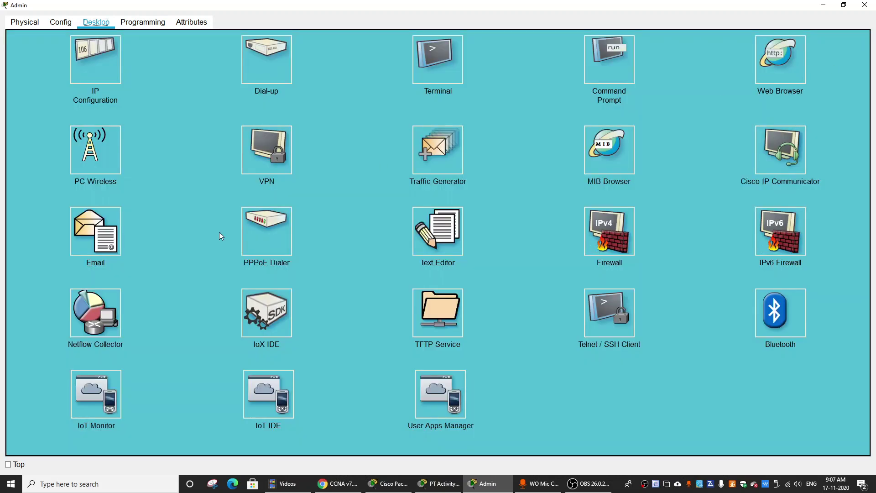
left_click(865, 5)
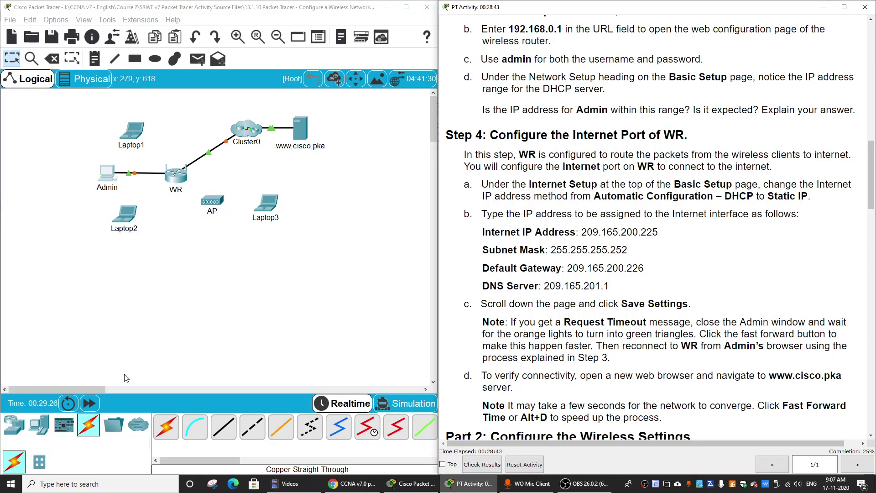
left_click(89, 404)
Step: Reopen Admin's web browser and log in to WR at 192.168.0.1
left_click(106, 176)
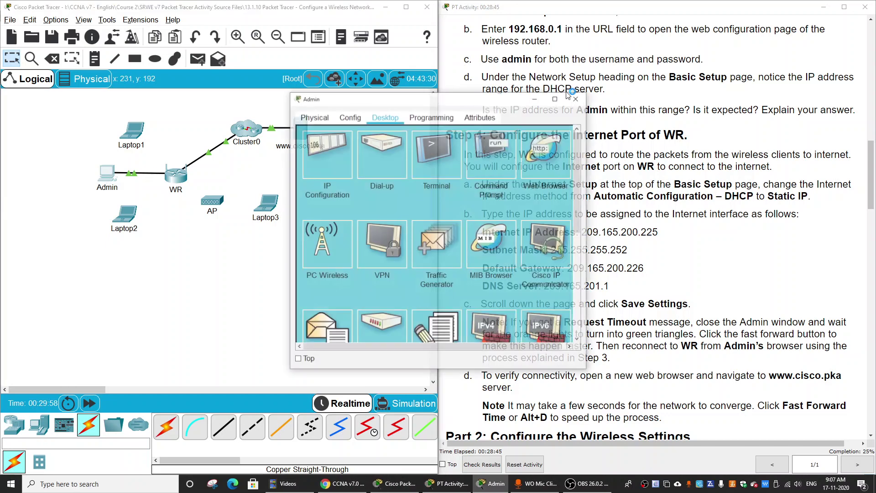
left_click(547, 153)
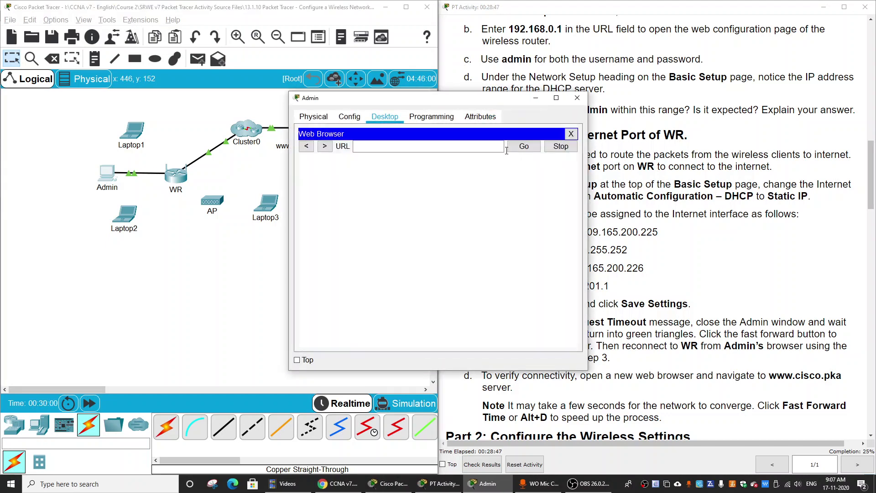
type("192.168.0.1")
key("Return")
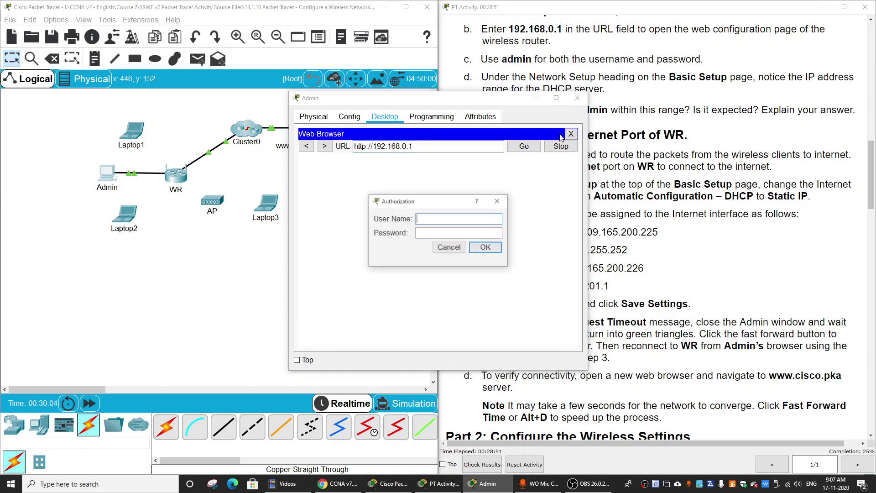
type("admin")
key("Tab")
type("a")
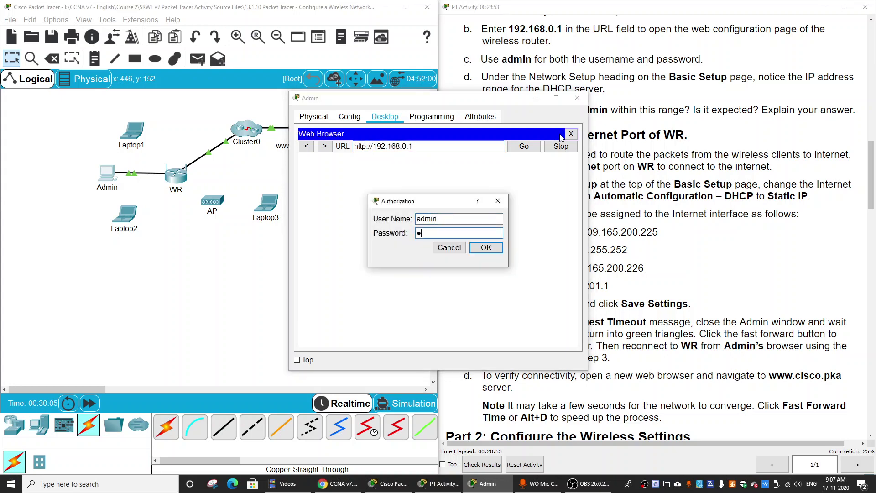
type("dmin")
key("Return")
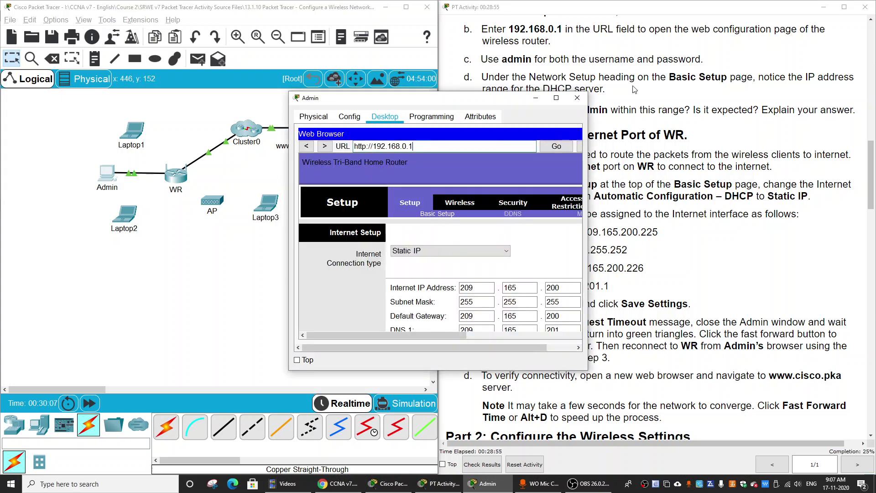
Step: Review the full-size Basic Setup page to confirm the static settings, then return to the topology
left_click(556, 99)
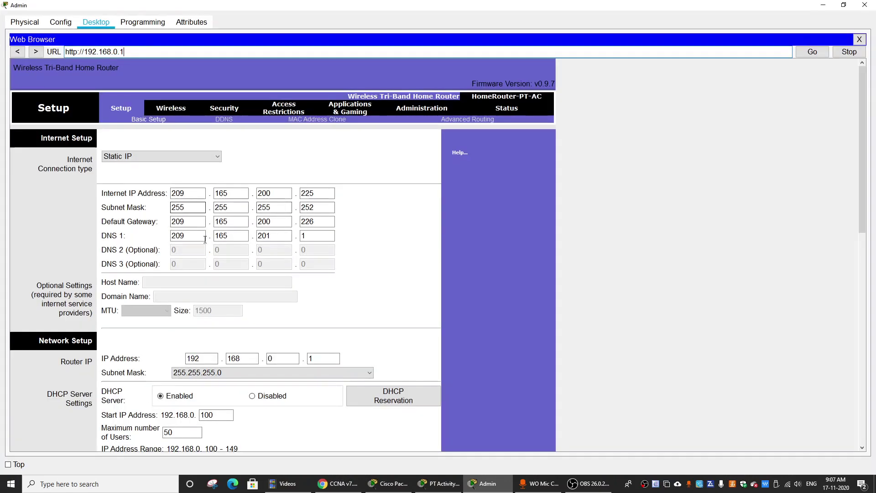
scroll(387, 278, "down", 3)
scroll(402, 229, "down", 8)
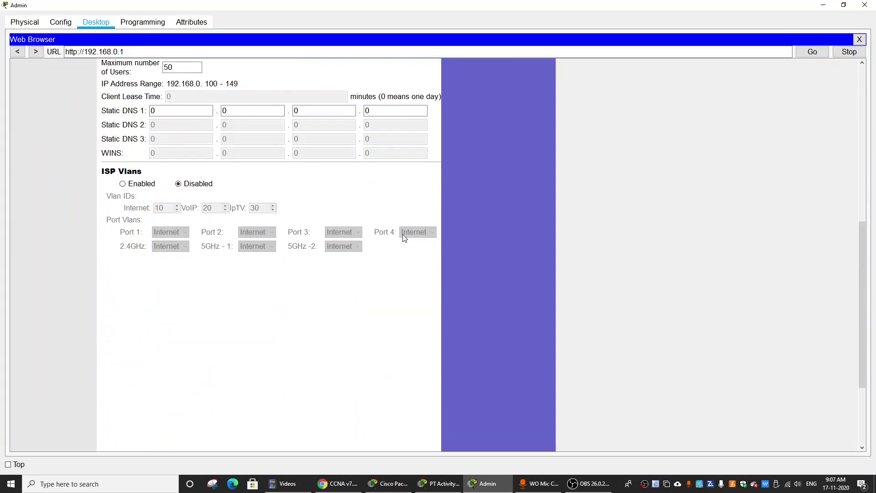
scroll(415, 293, "up", 6)
scroll(401, 299, "up", 4)
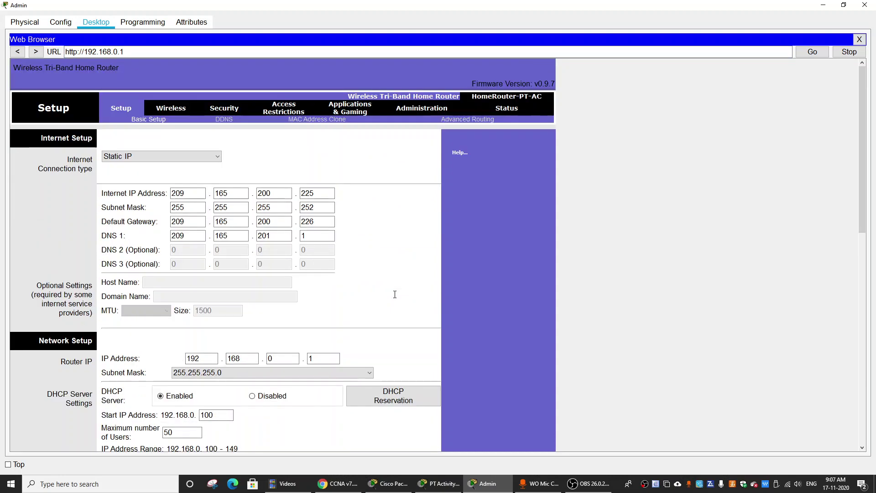
key("super+Down")
scroll(520, 184, "down", 4)
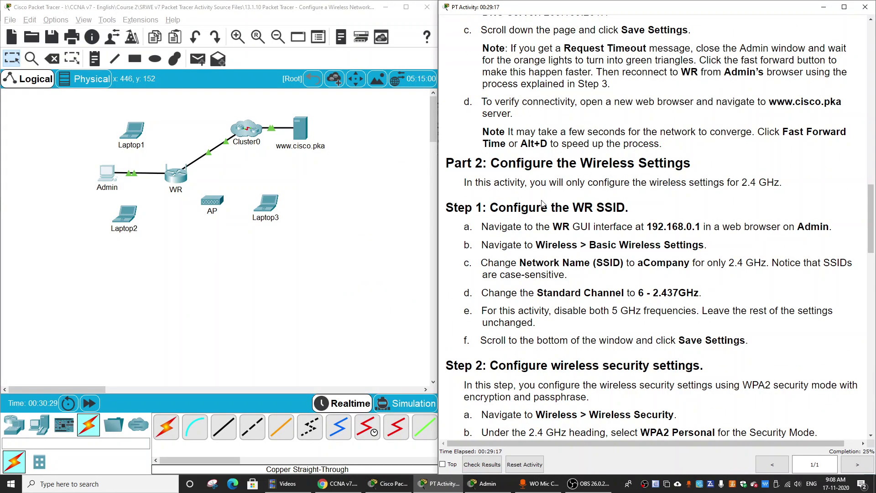
Step: Note aCompany, 2.4 GHz, the channel and 5 GHz instructions, then open Admin's browser full-size
scroll(535, 218, "down", 1)
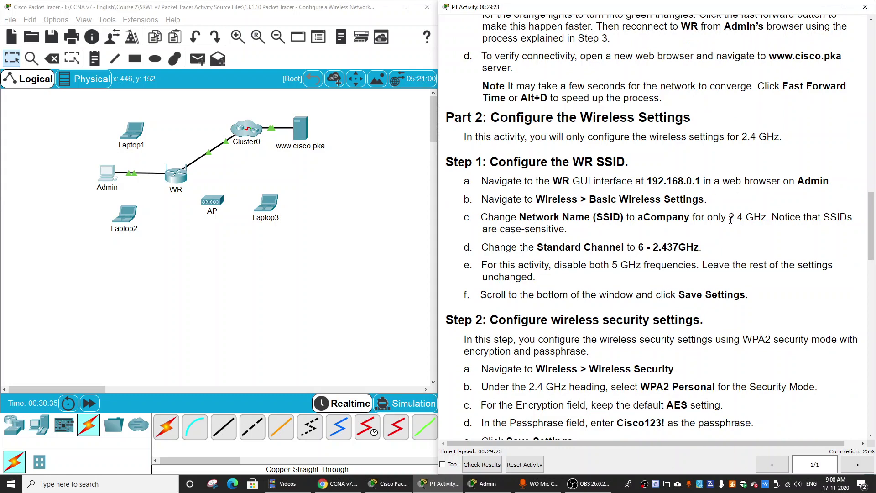
double_click(646, 217)
left_click(705, 222)
left_click_drag(732, 221, 739, 220)
left_click(760, 219)
left_click_drag(537, 247, 659, 241)
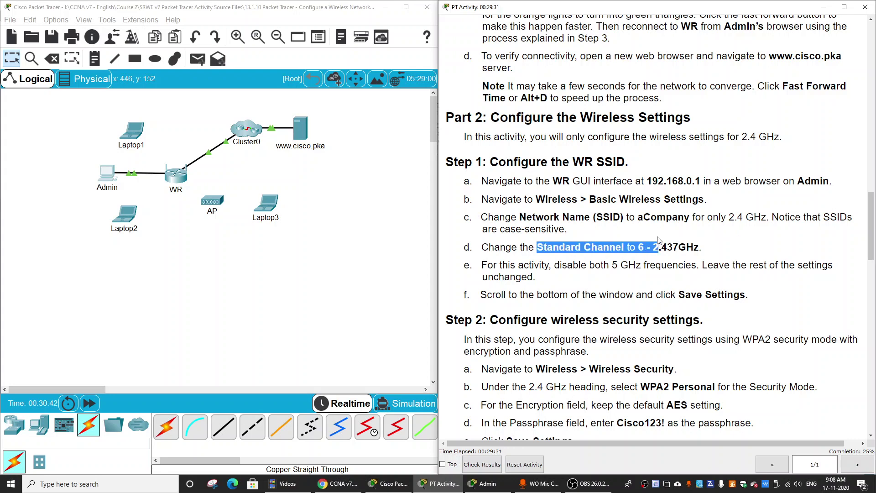
left_click(668, 250)
double_click(614, 265)
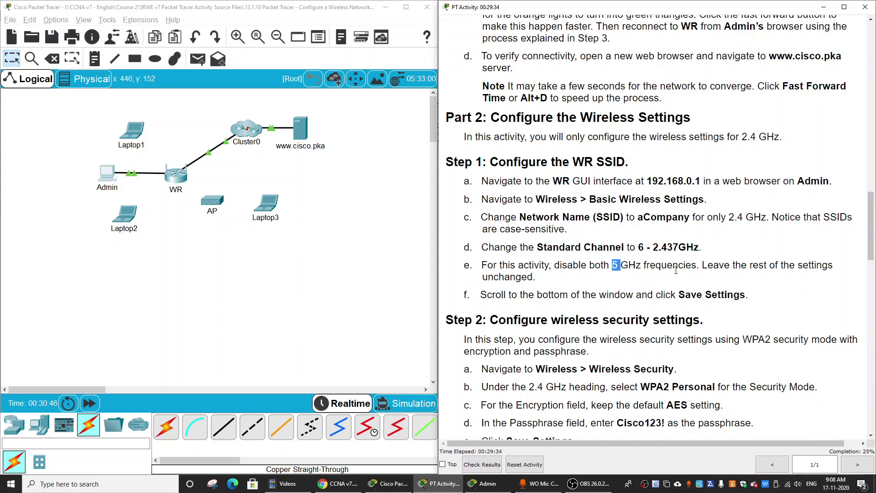
left_click(110, 181)
left_click(557, 97)
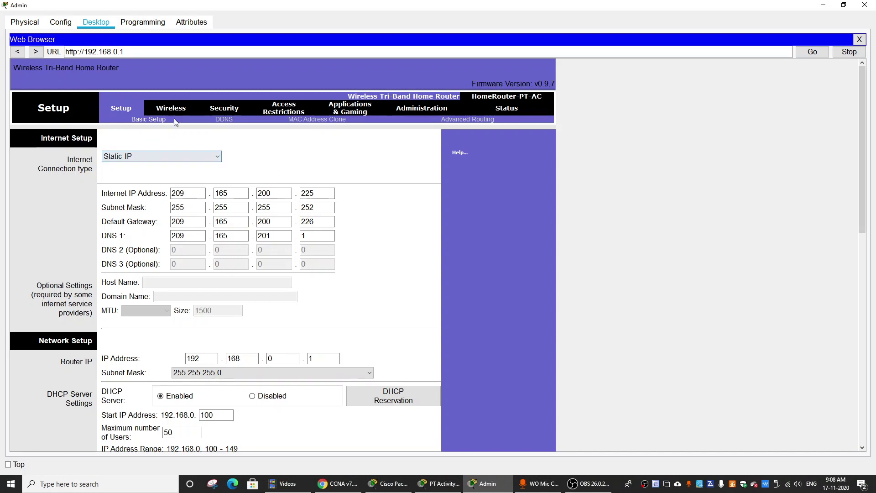
Step: In WR's Basic Wireless Settings, disable SSID broadcast on both 5 GHz networks
left_click(174, 109)
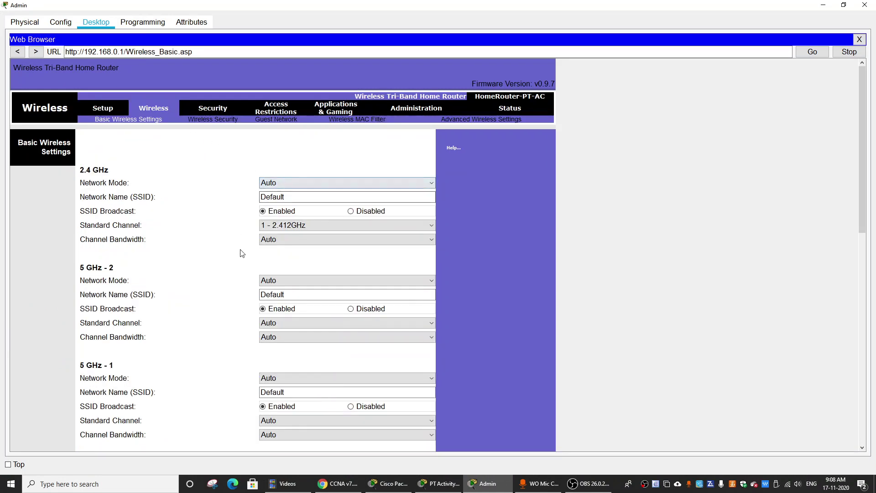
left_click(351, 309)
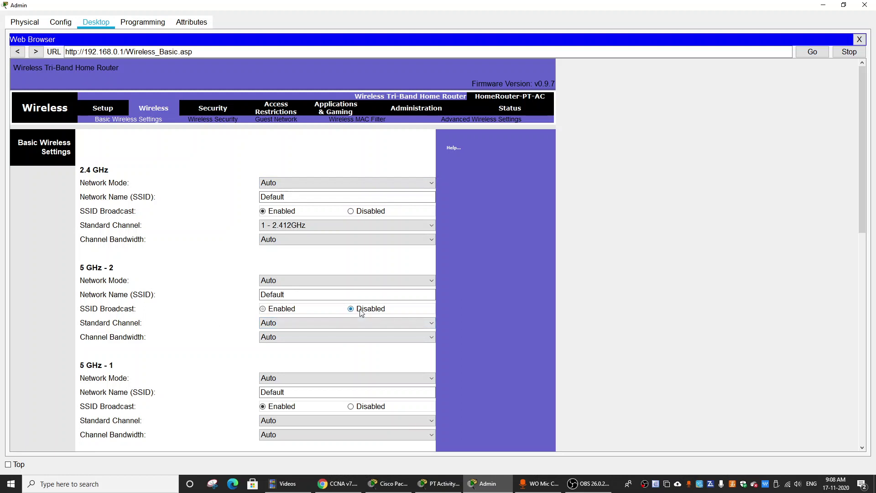
left_click(358, 407)
Step: Name the 2.4 GHz network aCompany on channel 6 - 2.437GHz, then minimize Admin's window
left_click(305, 200)
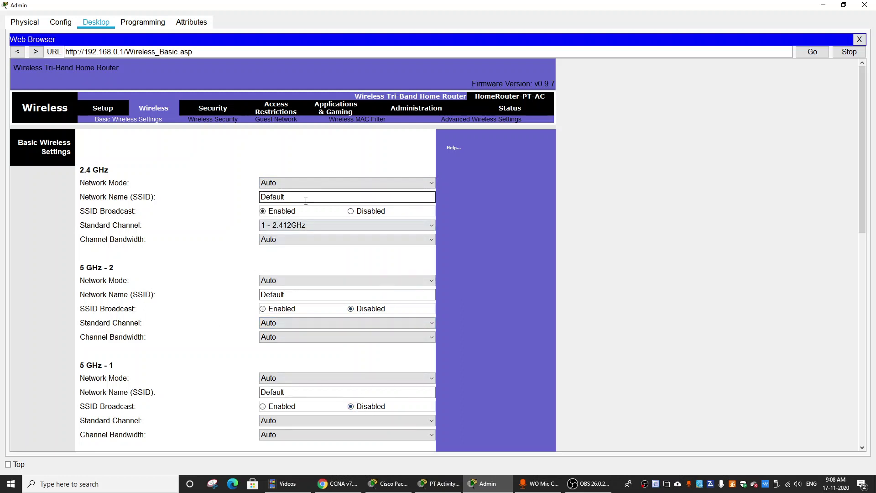
left_click_drag(296, 198, 249, 196)
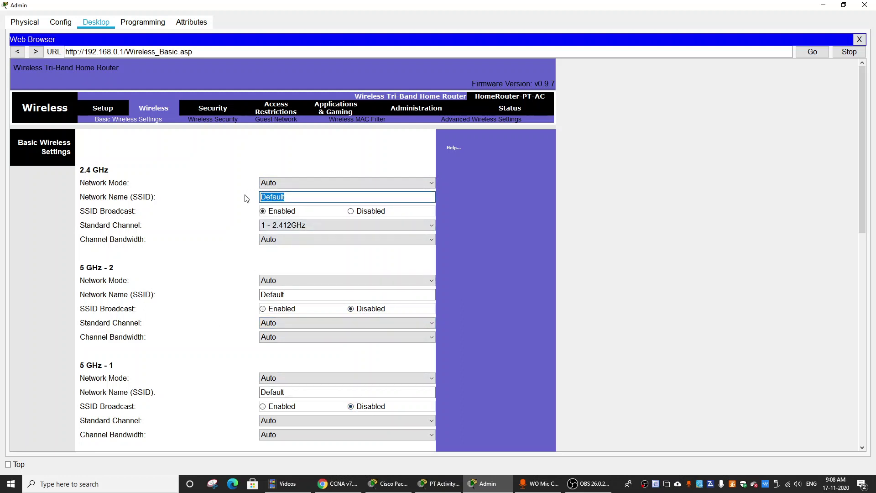
type("aCompany")
left_click(300, 226)
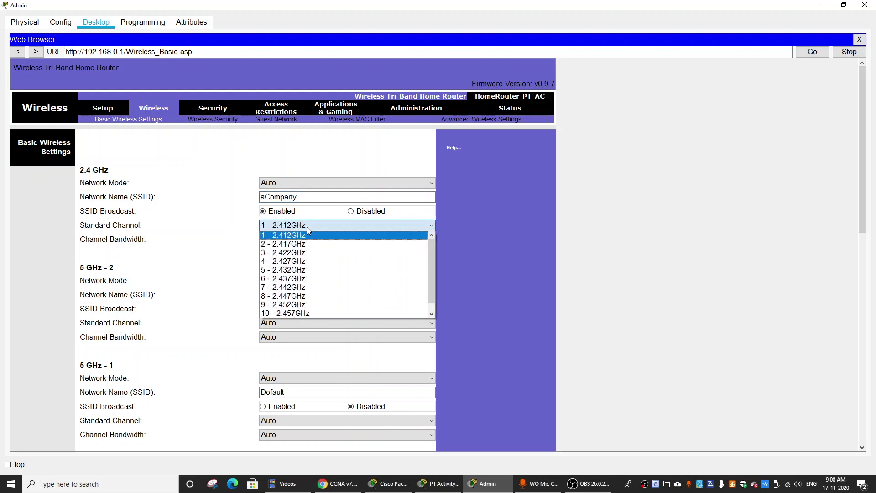
left_click(292, 279)
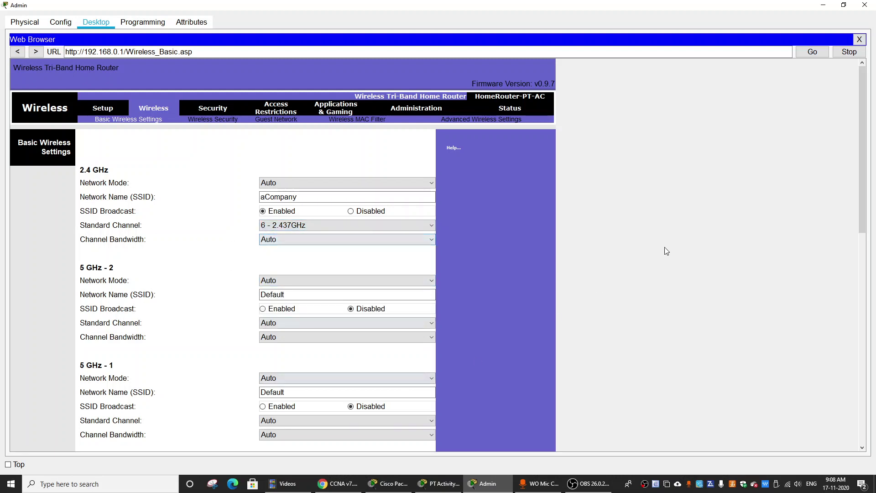
left_click_drag(863, 173, 861, 415)
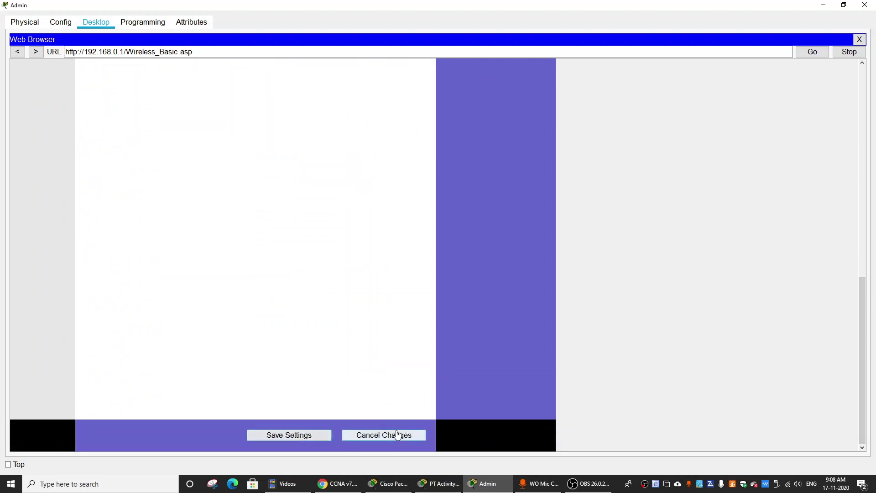
left_click_drag(870, 319, 863, 109)
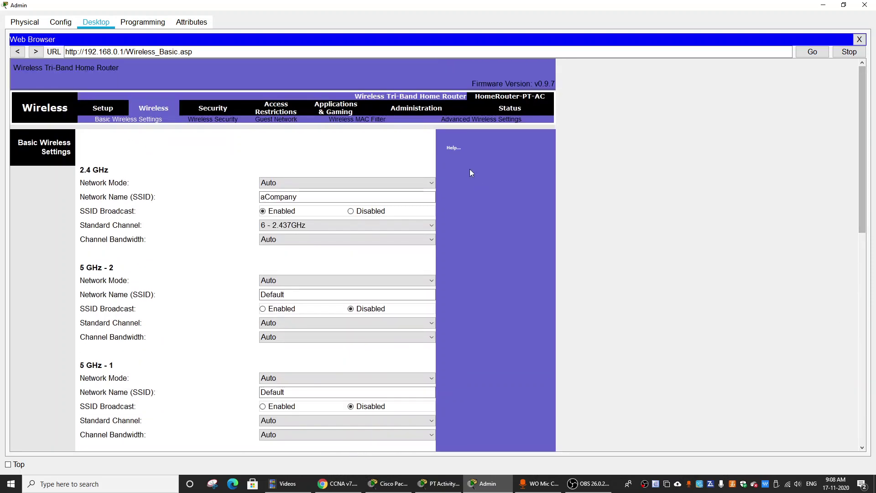
left_click(824, 5)
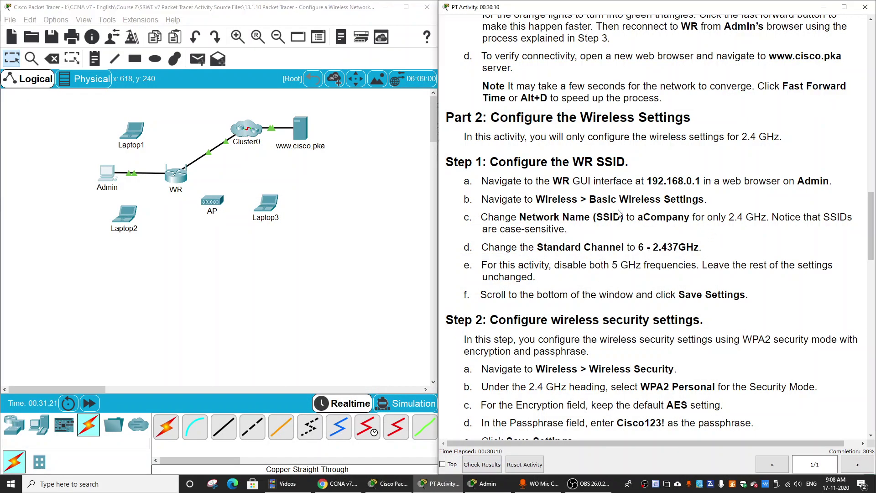
Step: Note the Step 2 heading, WPA2 Personal and AES, then bring Admin's router page back
scroll(688, 232, "down", 2)
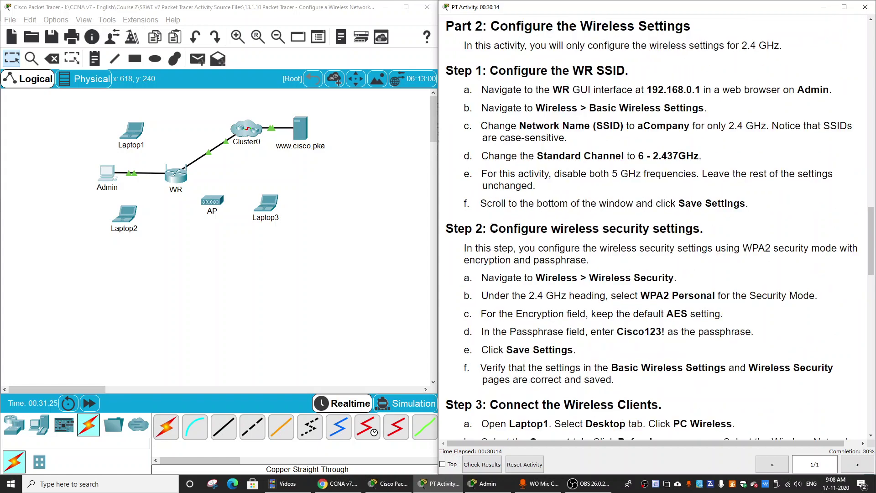
left_click_drag(492, 228, 710, 228)
left_click(597, 265)
left_click_drag(642, 297, 730, 294)
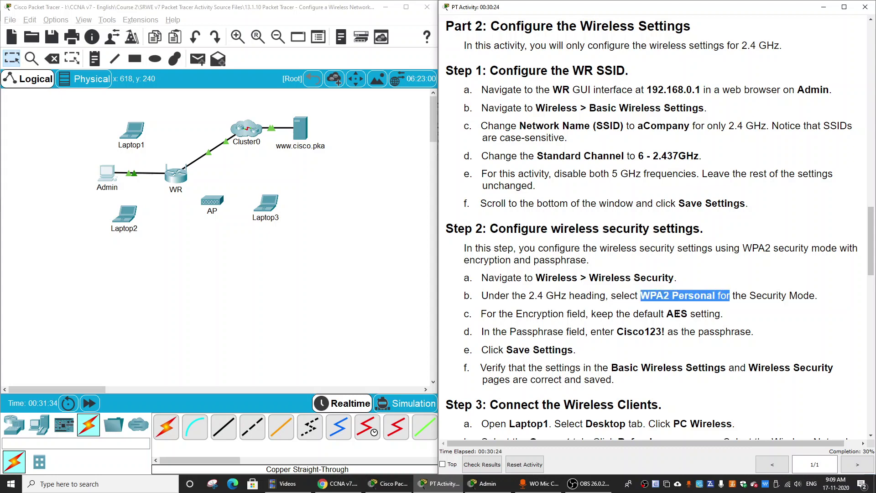
double_click(677, 313)
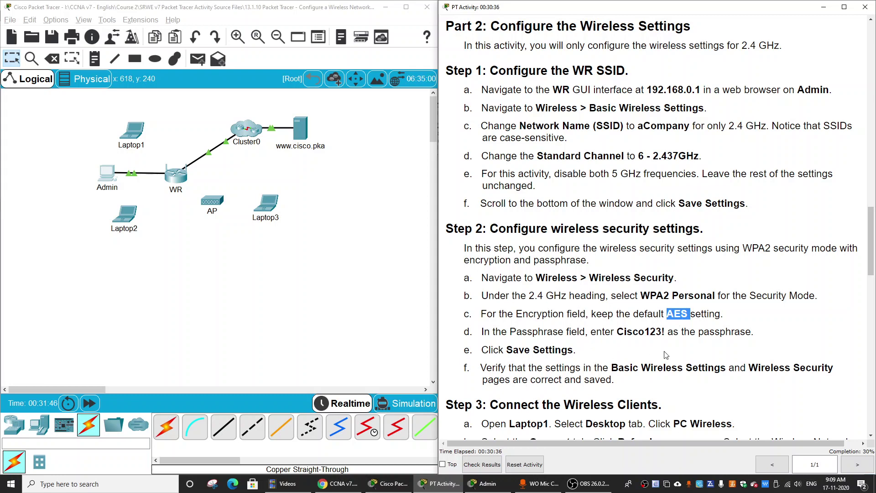
left_click(107, 174)
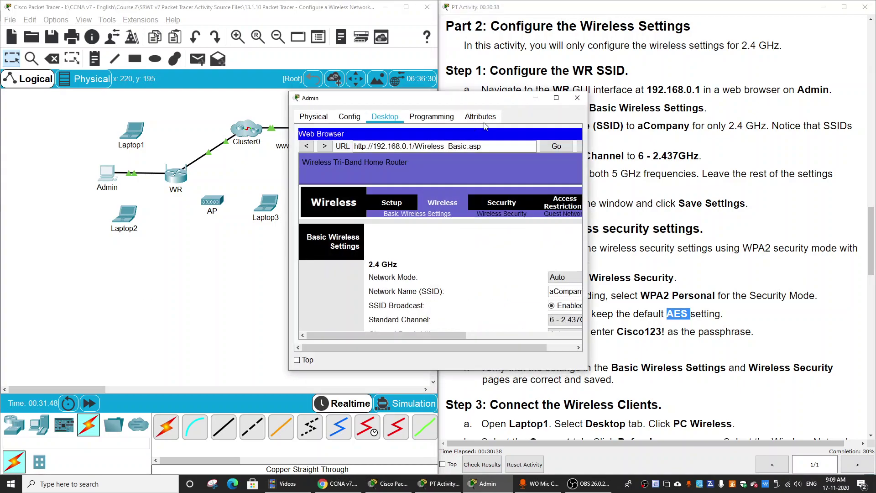
Step: Secure WR's 2.4 GHz band with WPA2 Personal, AES and a passphrase, then minimize Admin
left_click(557, 98)
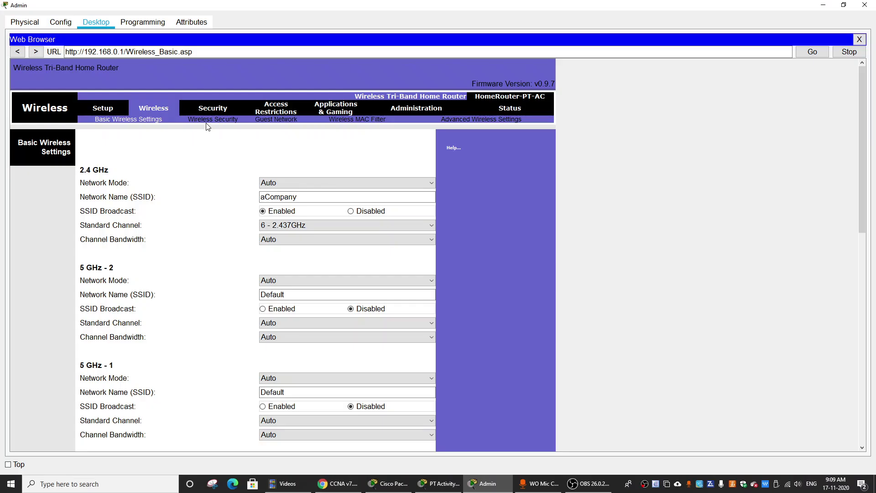
left_click(212, 122)
left_click(249, 187)
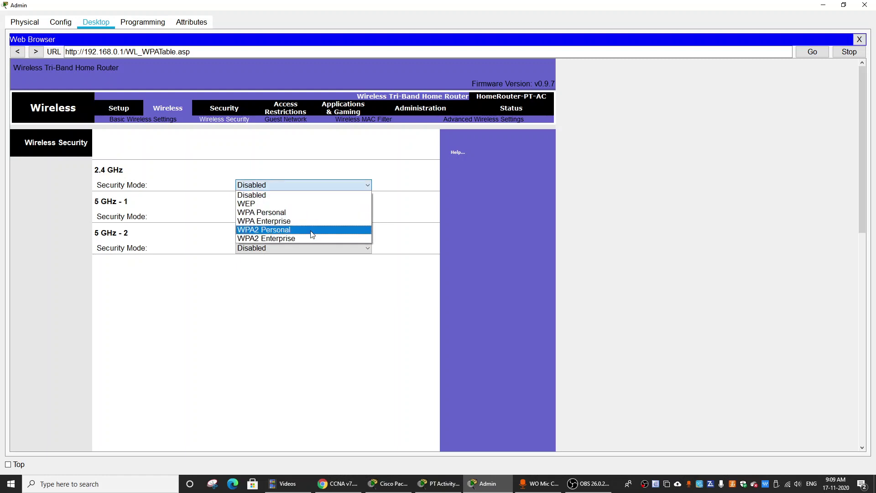
left_click(313, 230)
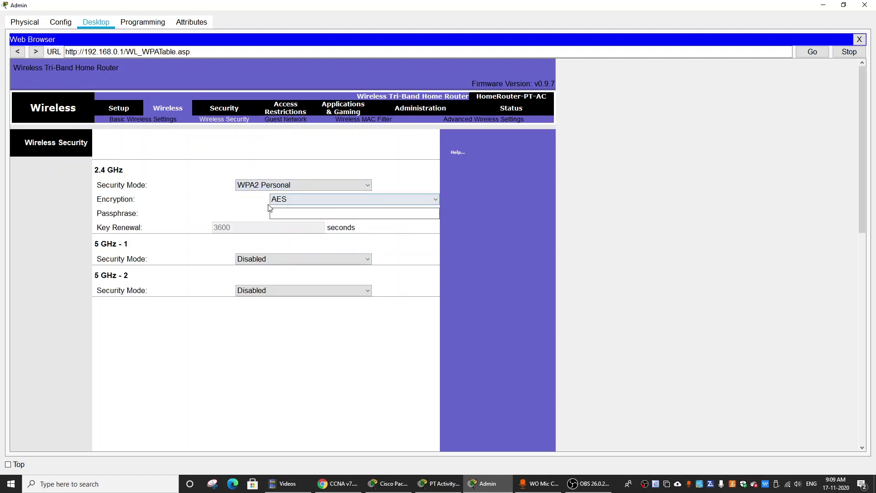
left_click(346, 214)
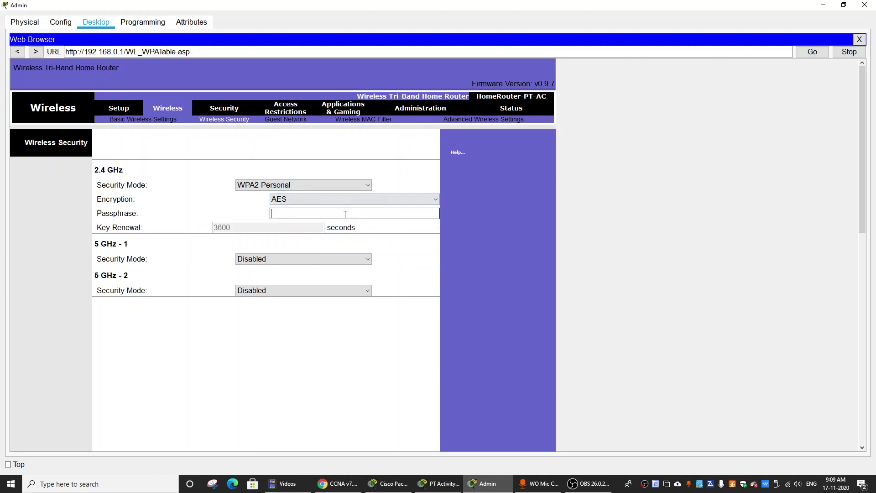
type("Cisco123!")
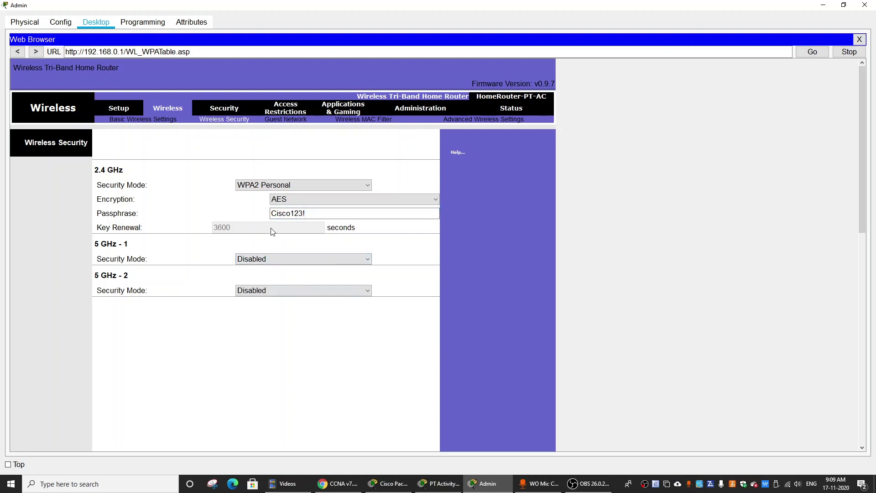
left_click_drag(862, 139, 874, 400)
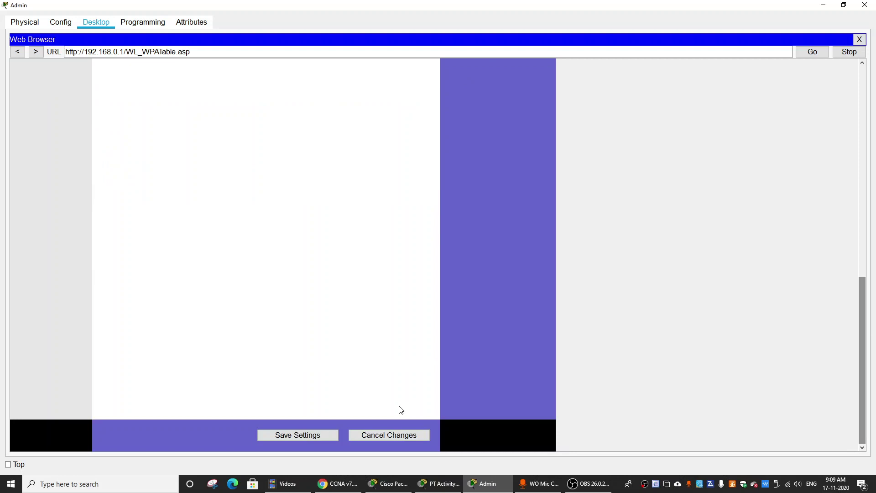
left_click(827, 5)
scroll(668, 287, "down", 2)
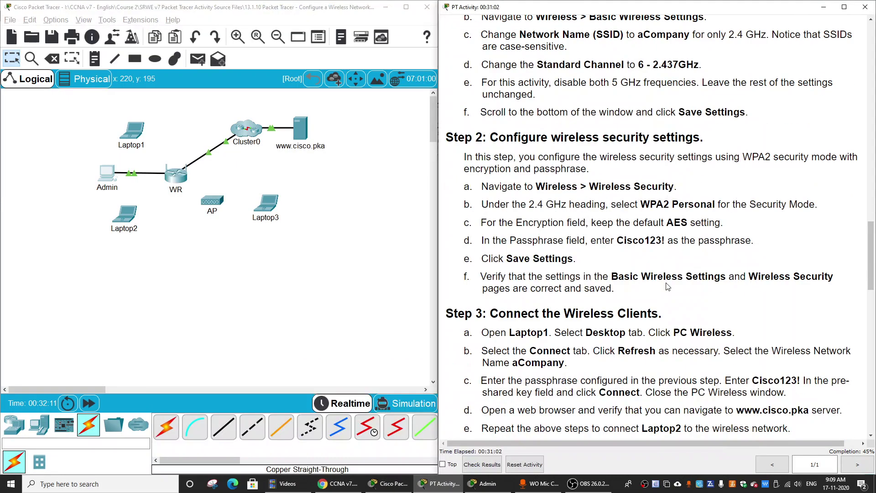
Step: Open Laptop1's PC Wireless app full screen
scroll(668, 287, "down", 4)
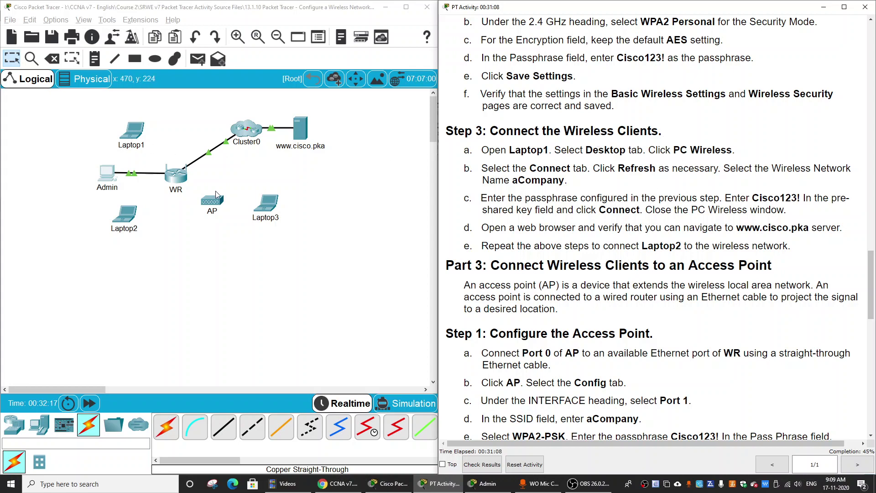
left_click(133, 140)
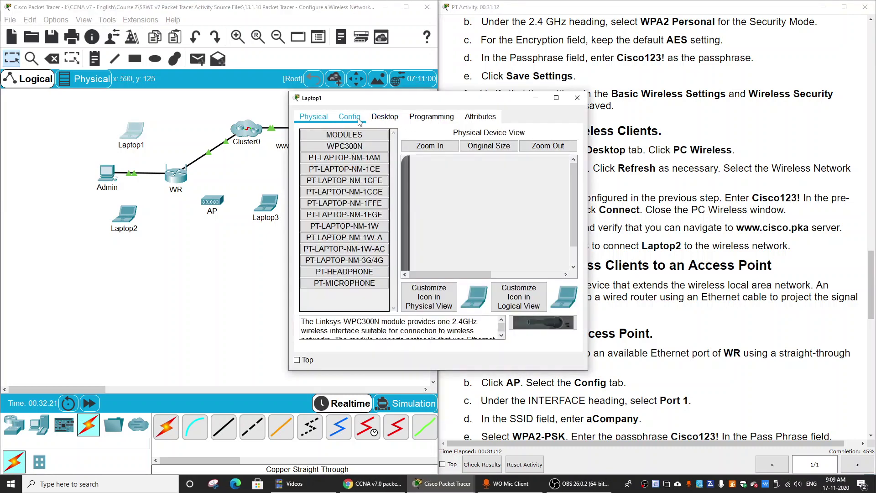
left_click(359, 121)
left_click(262, 252)
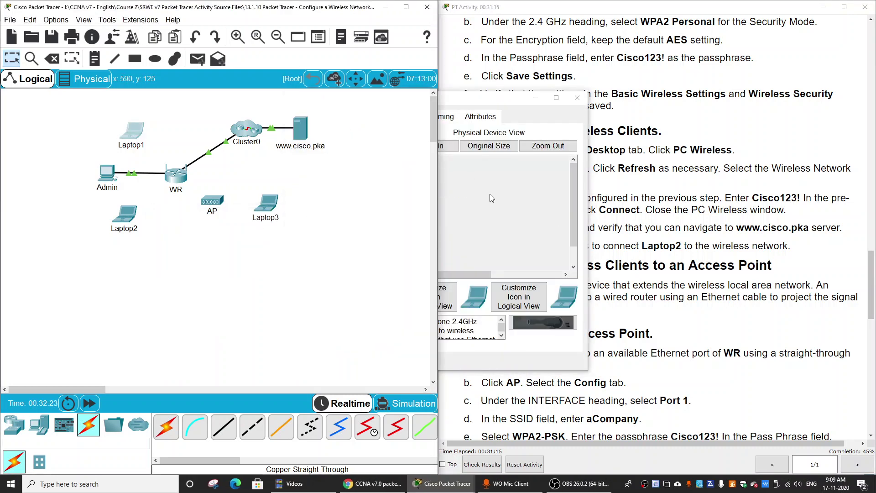
left_click(393, 119)
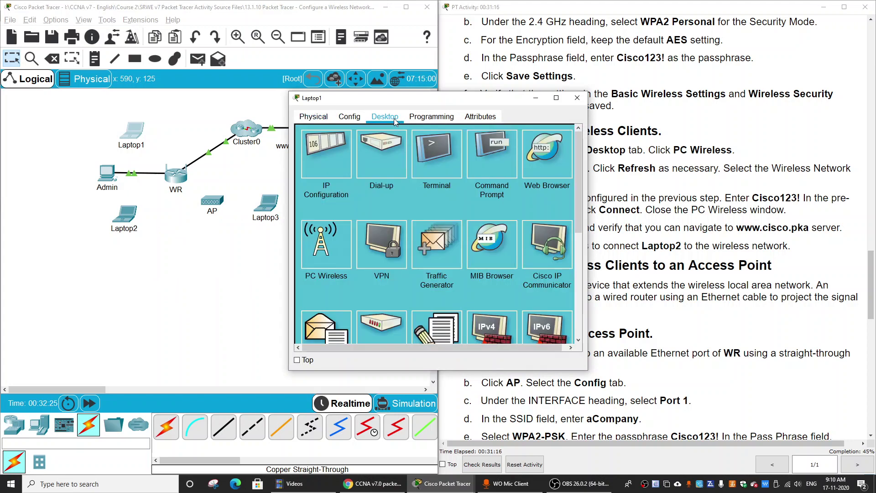
left_click(326, 247)
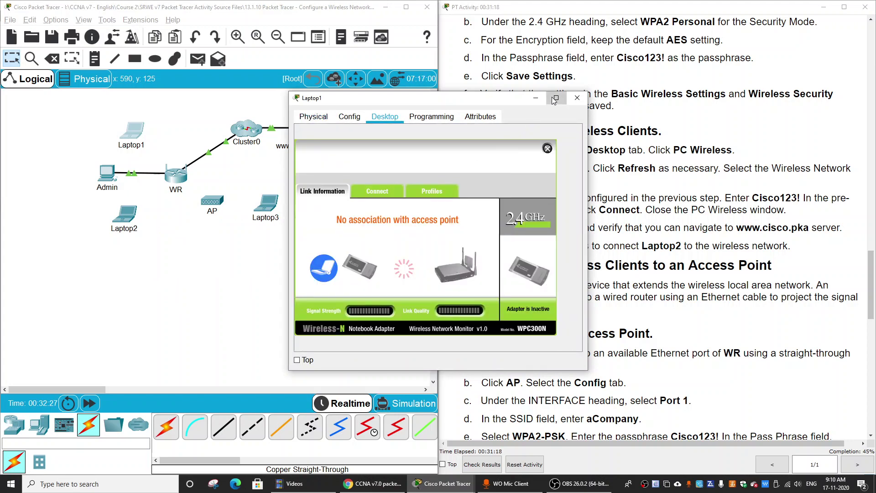
left_click(557, 98)
Step: Refresh the network list, join aCompany with its pre-shared key, and close Laptop1
left_click(96, 199)
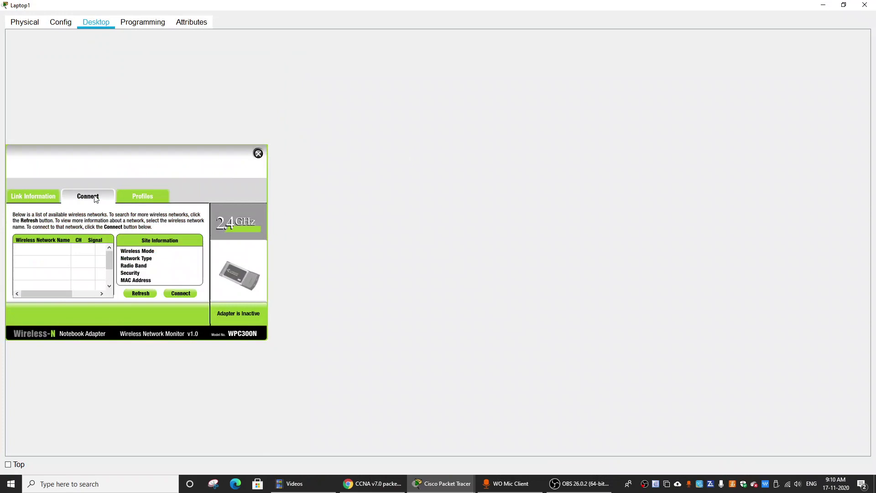
left_click(141, 293)
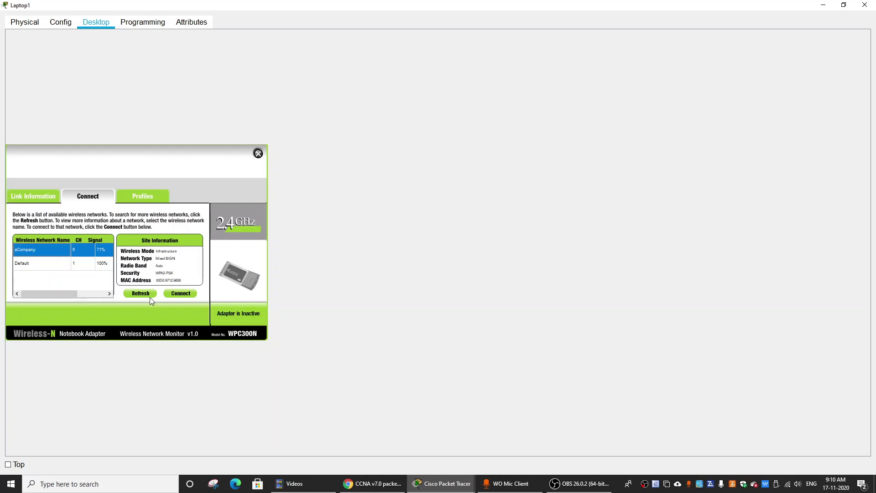
left_click(175, 294)
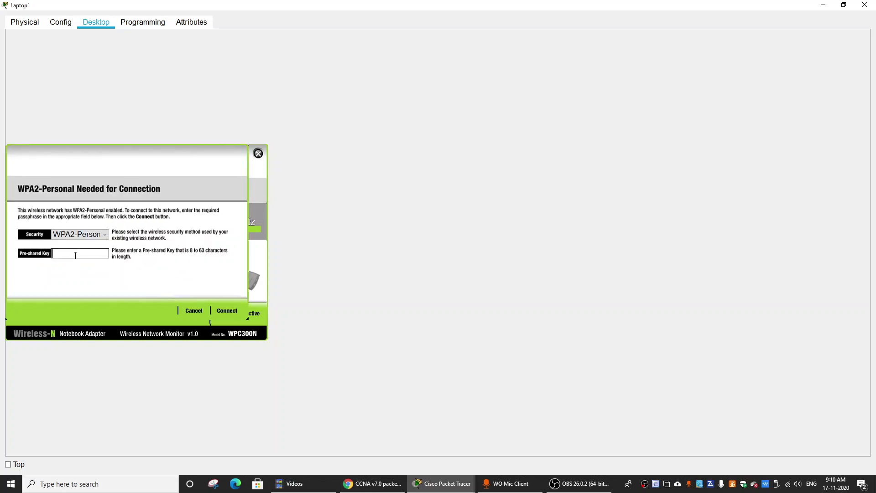
type("Cisco123!")
left_click(225, 310)
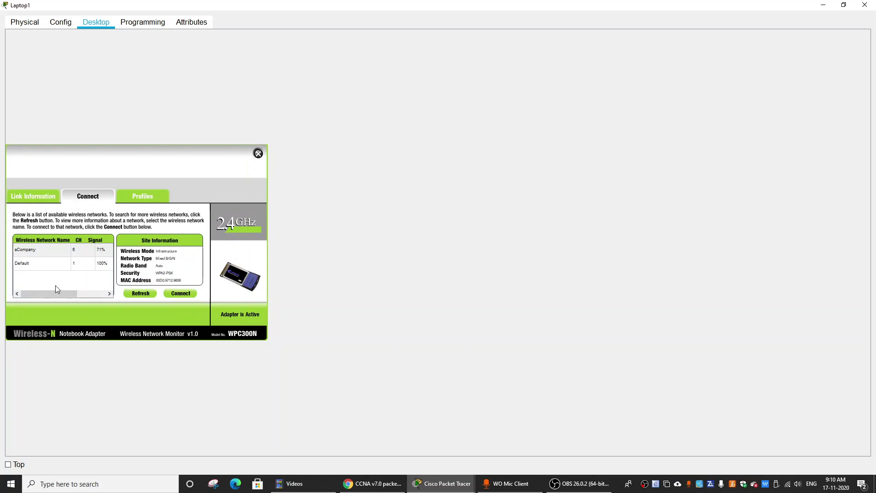
left_click(865, 5)
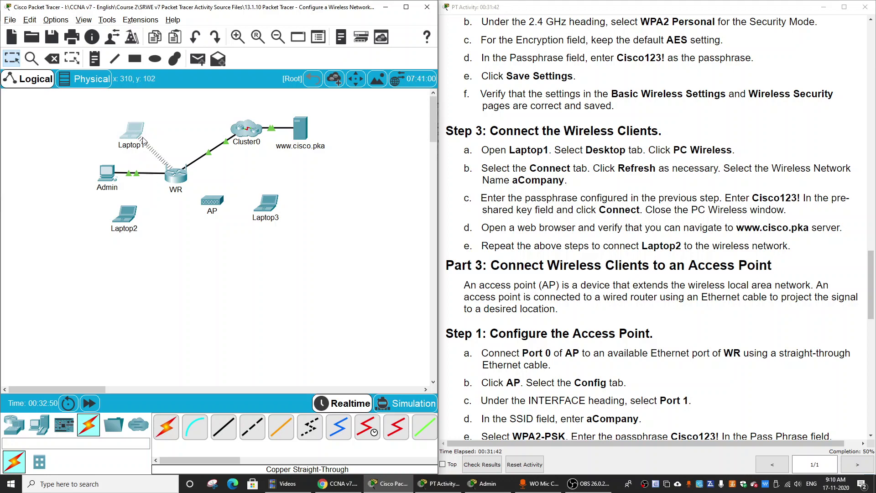
left_click(699, 294)
scroll(699, 294, "down", 5)
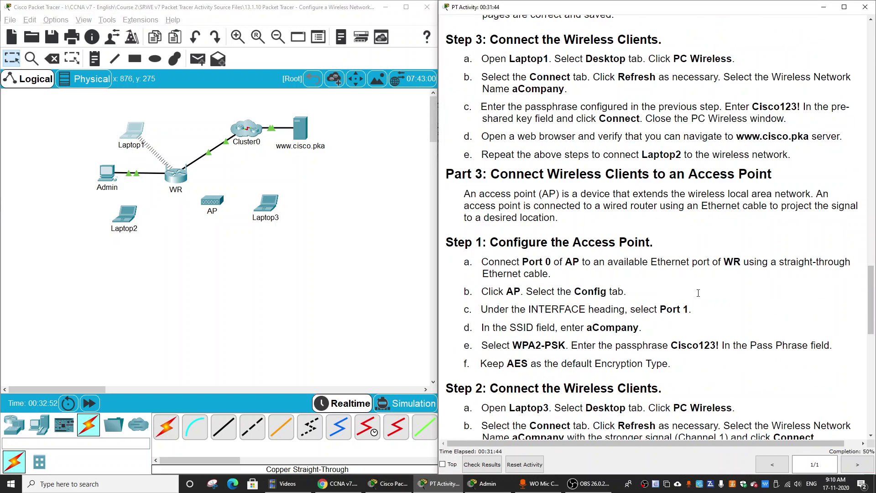
scroll(698, 293, "down", 1)
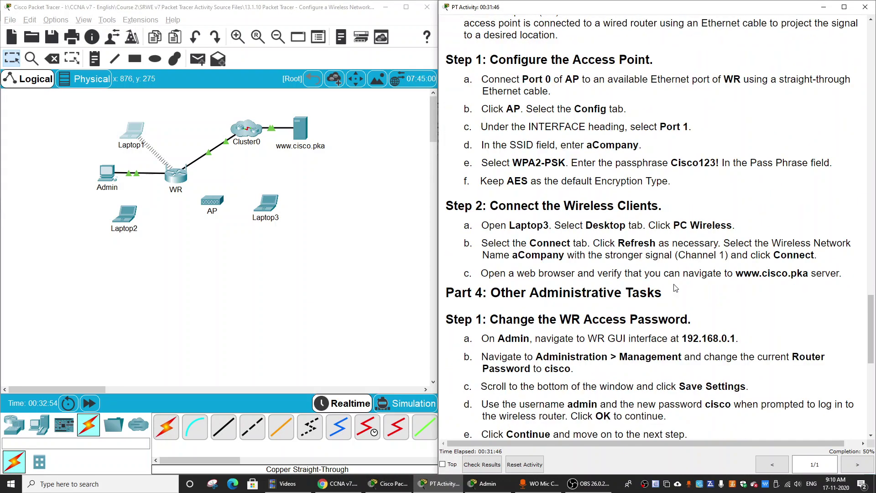
scroll(527, 223, "down", 1)
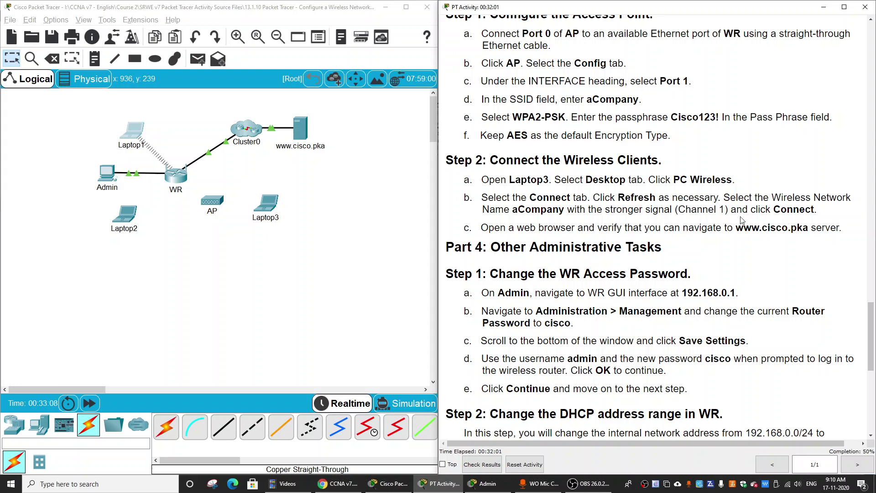
scroll(600, 201, "up", 1)
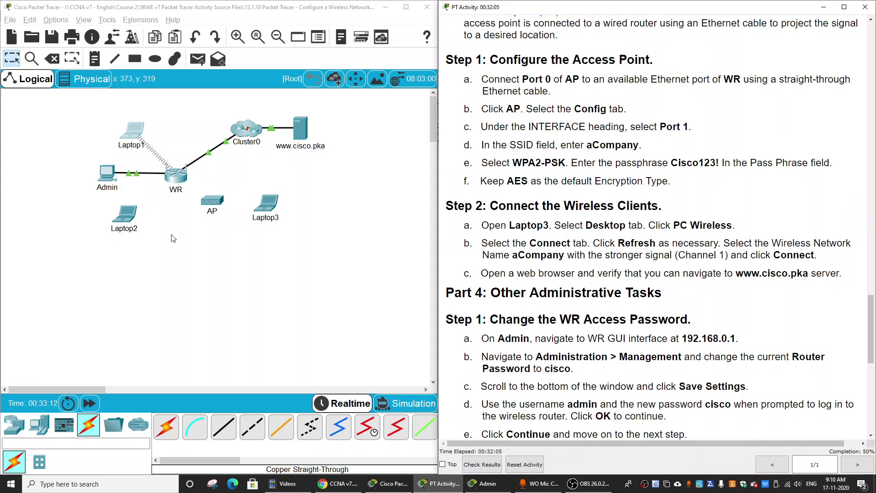
scroll(543, 204, "up", 2)
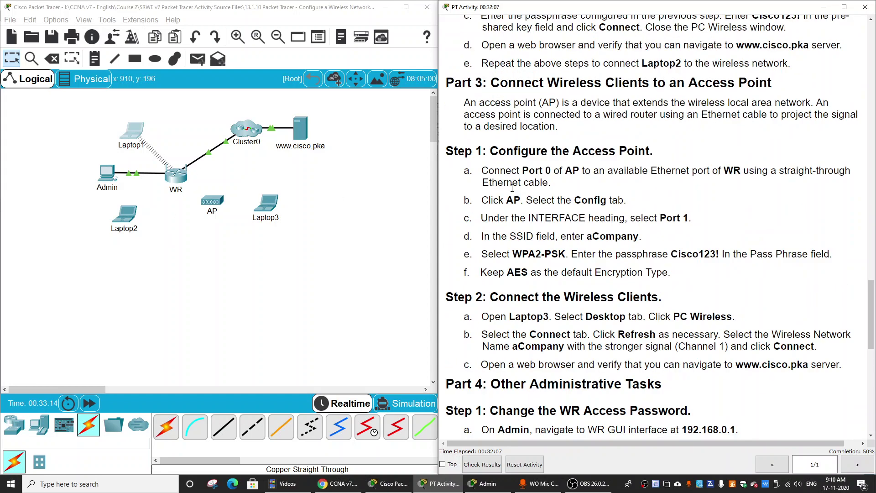
left_click_drag(492, 154, 657, 152)
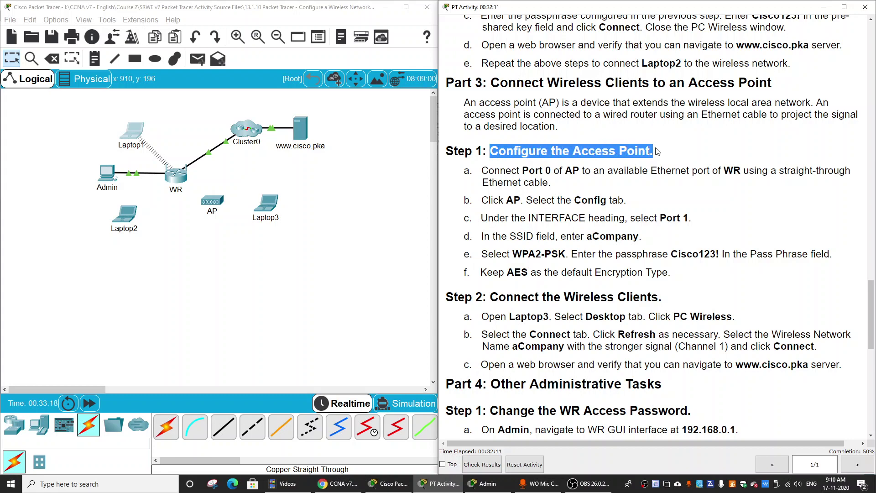
left_click(654, 185)
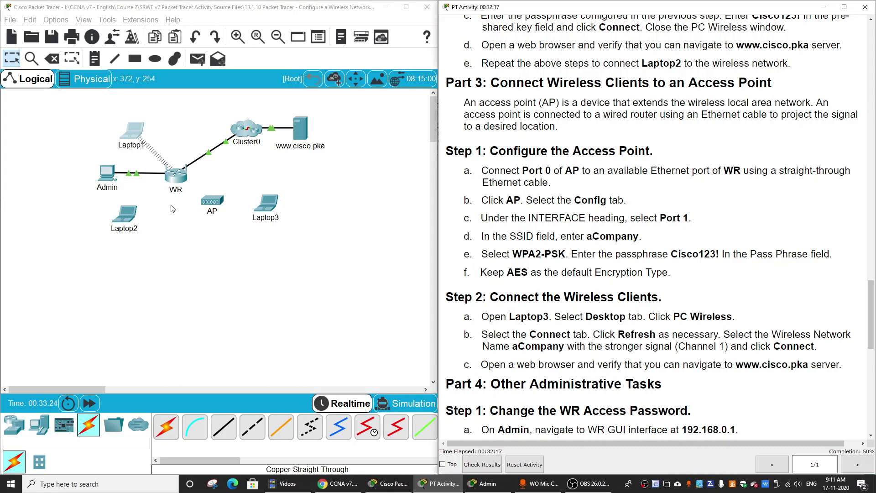
Step: Cable the AP's Port 0 to WR's GigabitEthernet 2 with copper straight-through
left_click(224, 427)
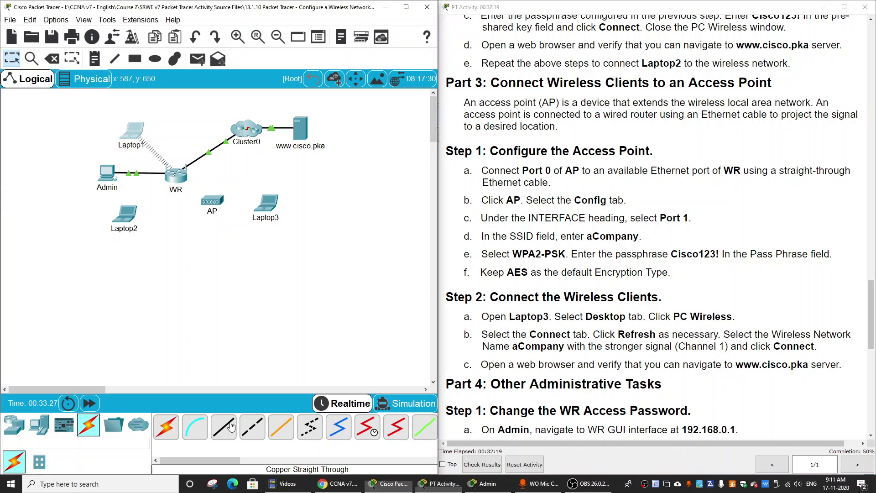
left_click(212, 201)
left_click(231, 204)
left_click(178, 178)
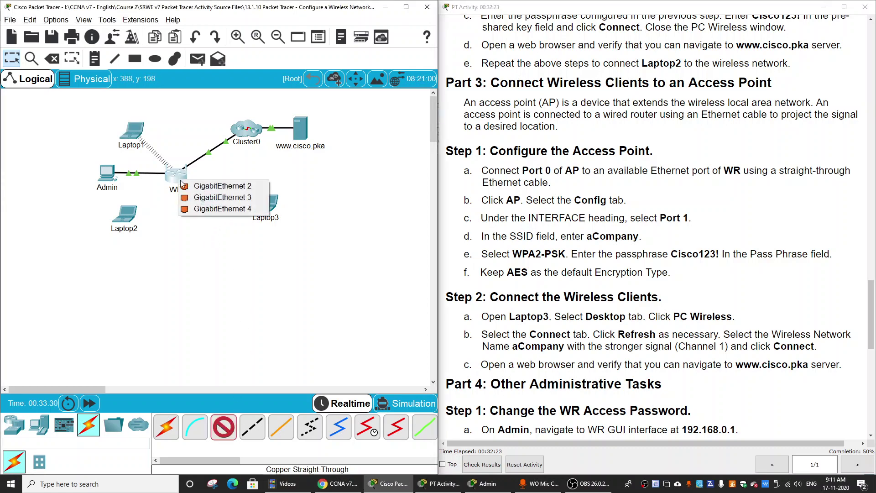
left_click(214, 185)
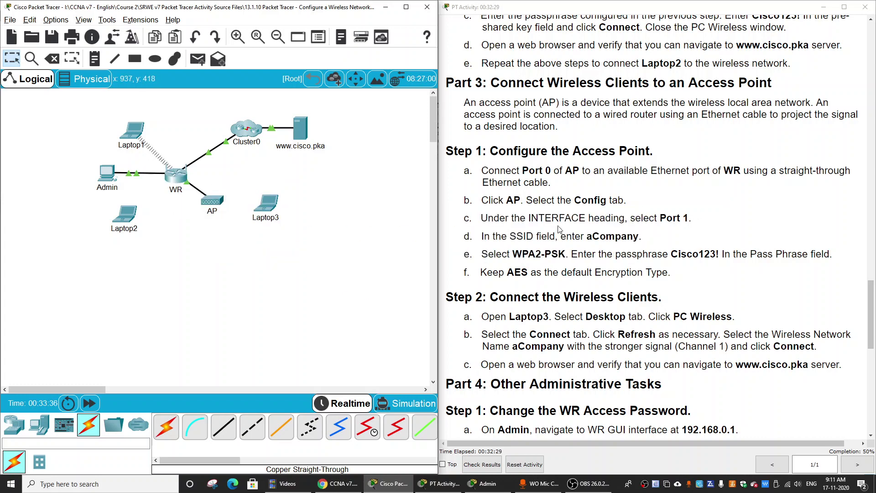
Step: Inspect the AP's Port 0 and Port 1 configuration, then close its window
left_click(215, 202)
left_click(351, 117)
left_click(332, 182)
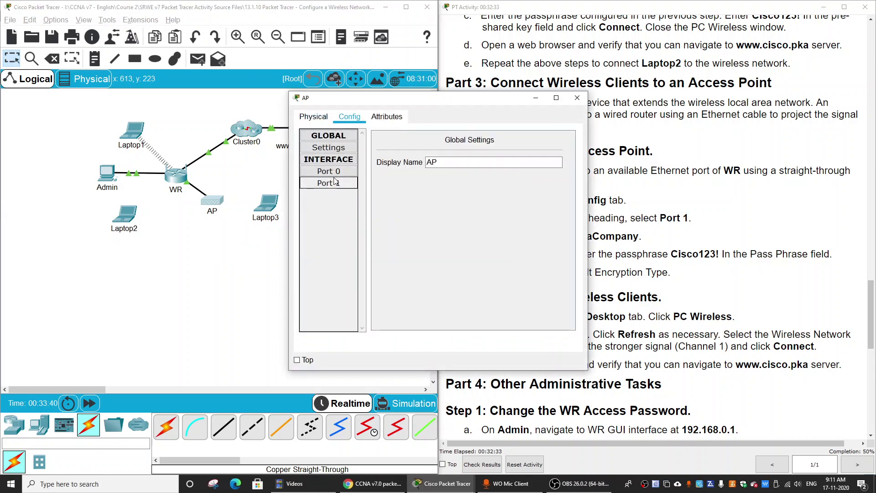
left_click(332, 171)
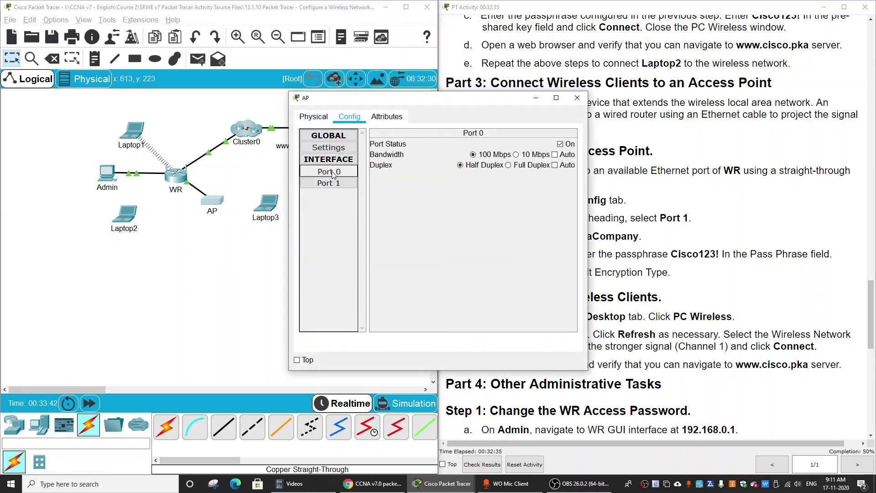
left_click(334, 183)
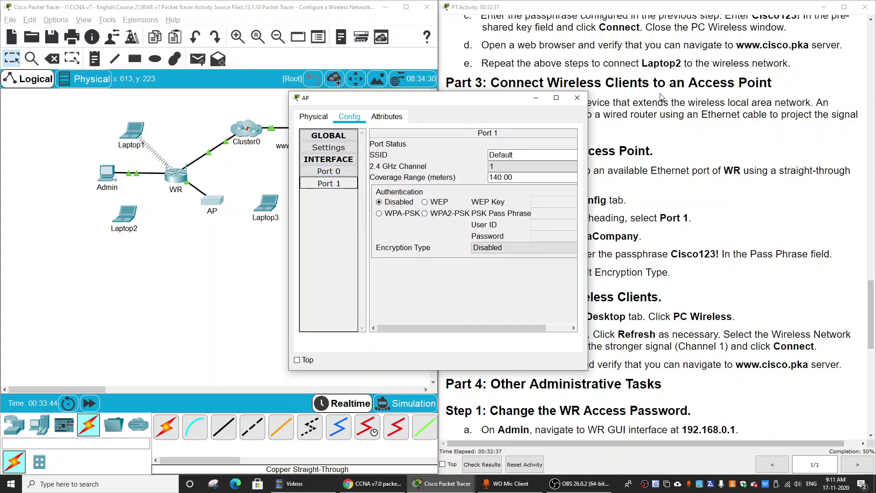
left_click(577, 98)
Step: Move the AP lower on the canvas and fast-forward time so the link comes up
left_click_drag(208, 203, 215, 216)
left_click(89, 403)
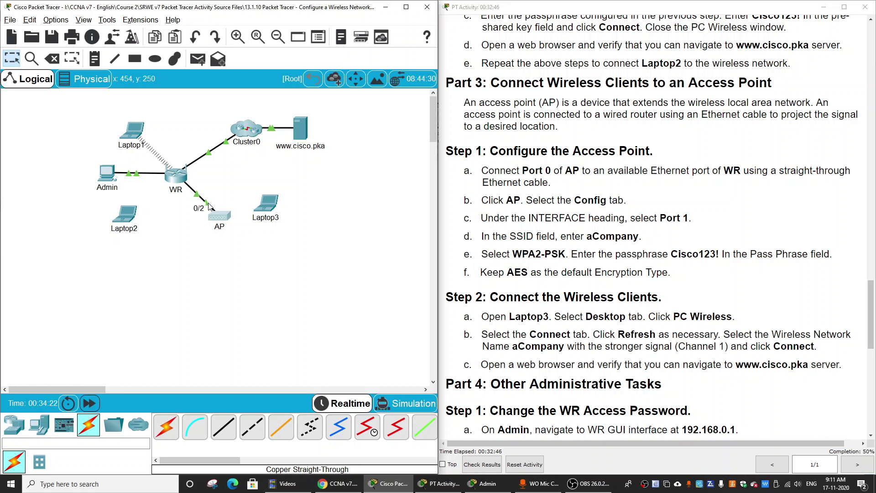
left_click_drag(209, 206, 248, 242)
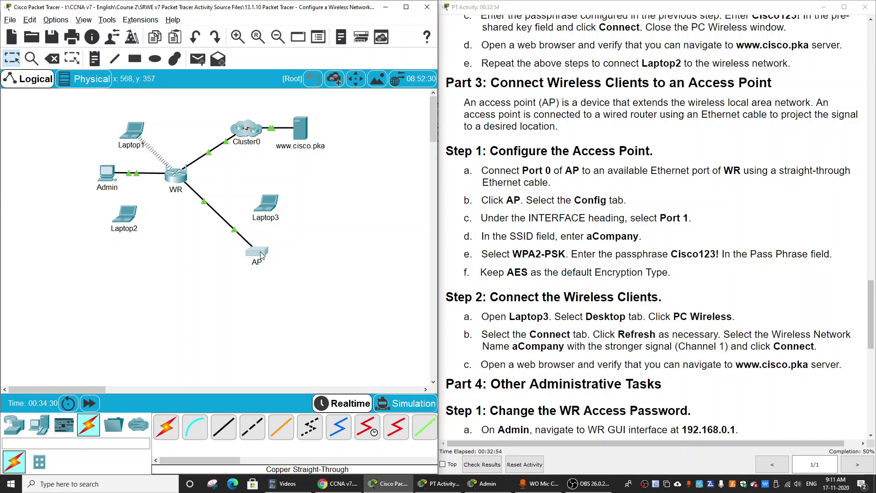
Step: Delete the WR–AP cable and redraw it from AP Port 0 to WR GigabitEthernet 2
mouse_move(261, 255)
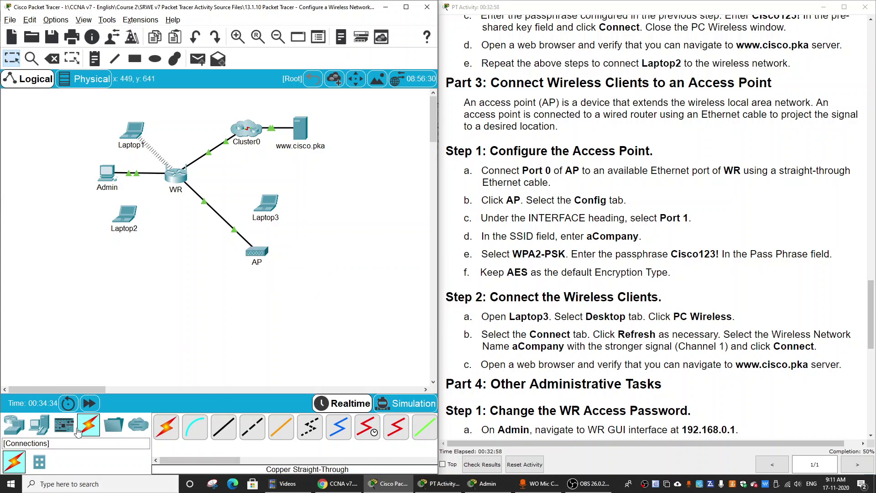
left_click(52, 58)
left_click(220, 215)
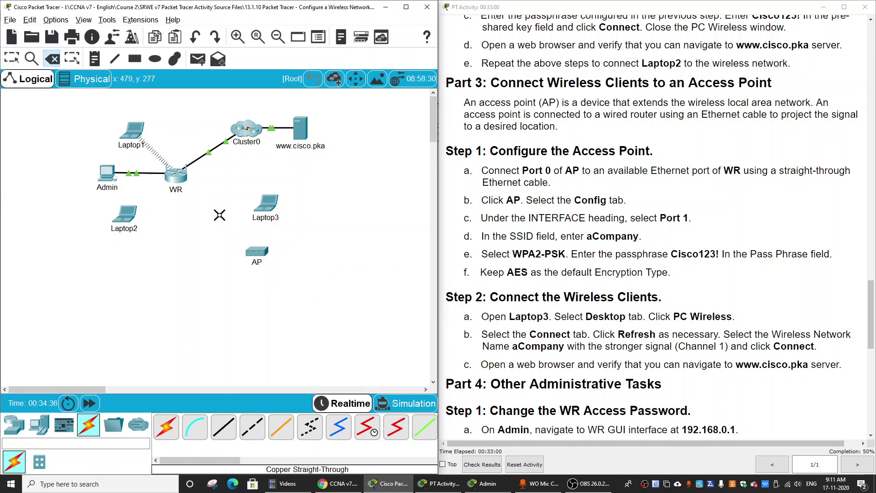
left_click(224, 427)
left_click(267, 252)
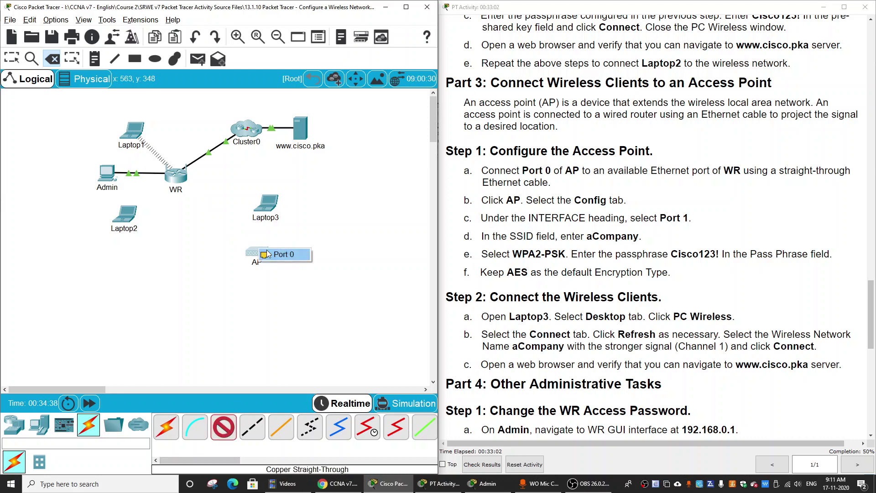
left_click(276, 254)
left_click(177, 176)
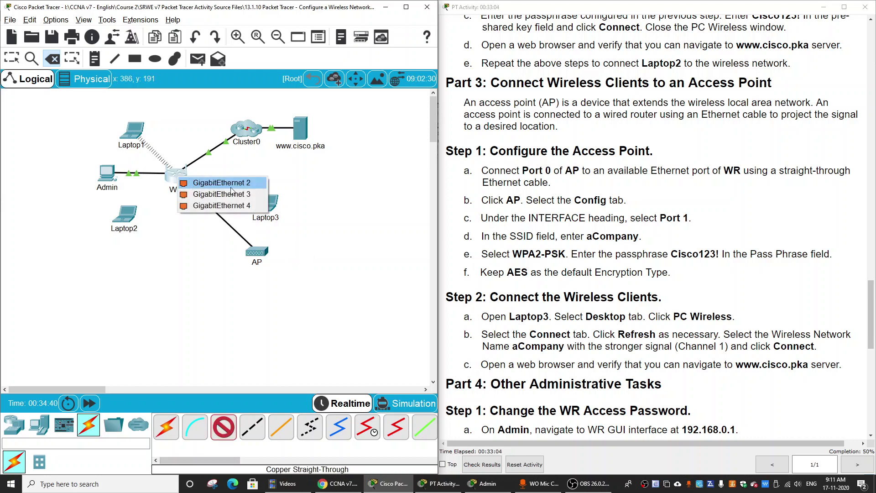
left_click(231, 188)
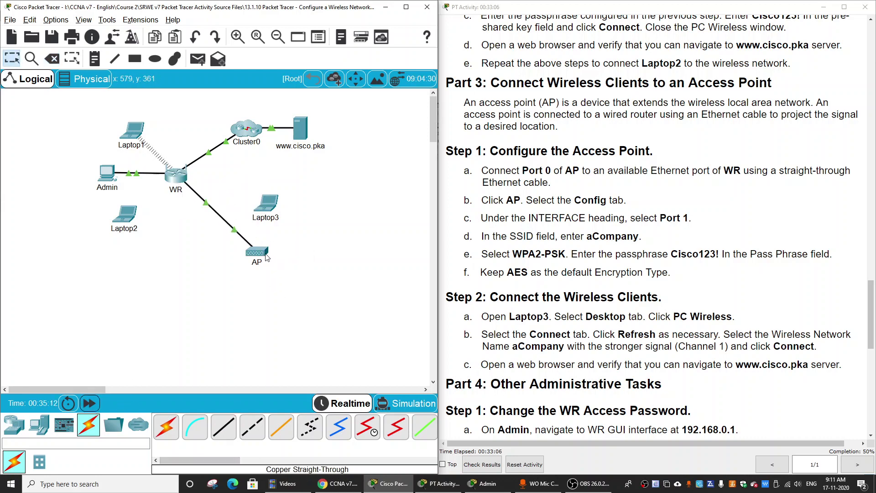
left_click_drag(267, 257, 237, 208)
Step: Set the AP's Port 1 SSID to aCompany with WPA2-PSK and a passphrase
left_click(237, 208)
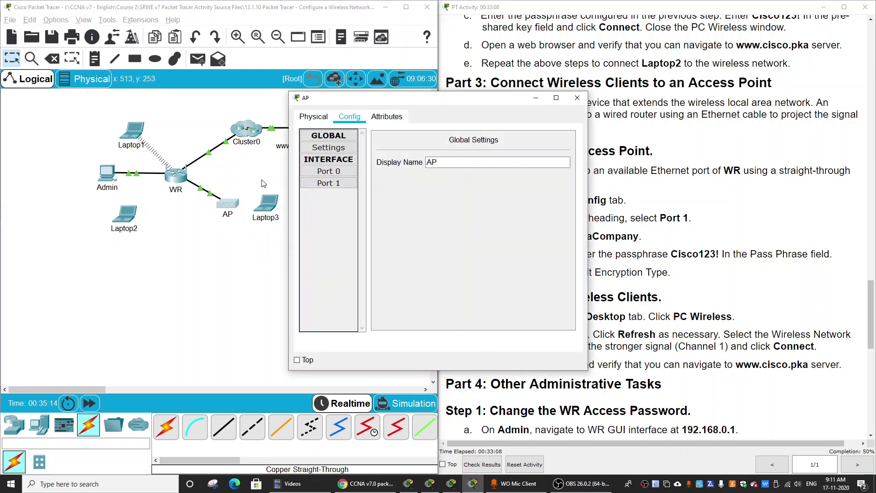
left_click(328, 171)
left_click(556, 98)
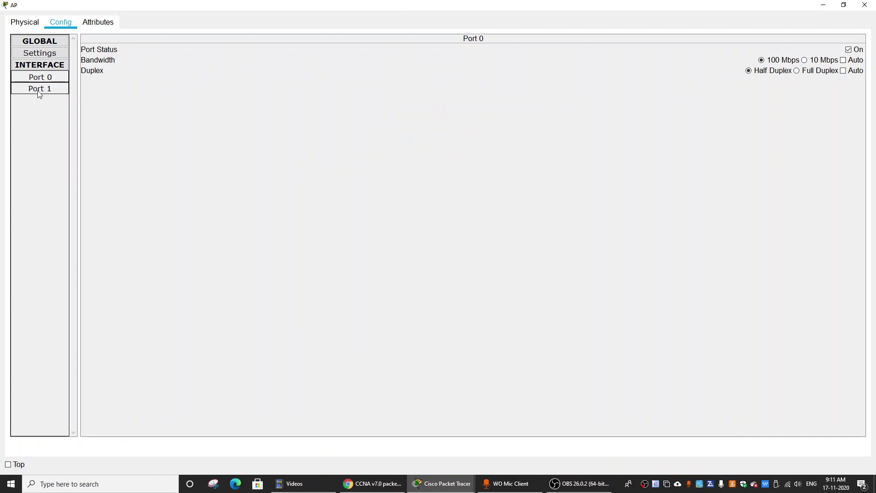
left_click(39, 92)
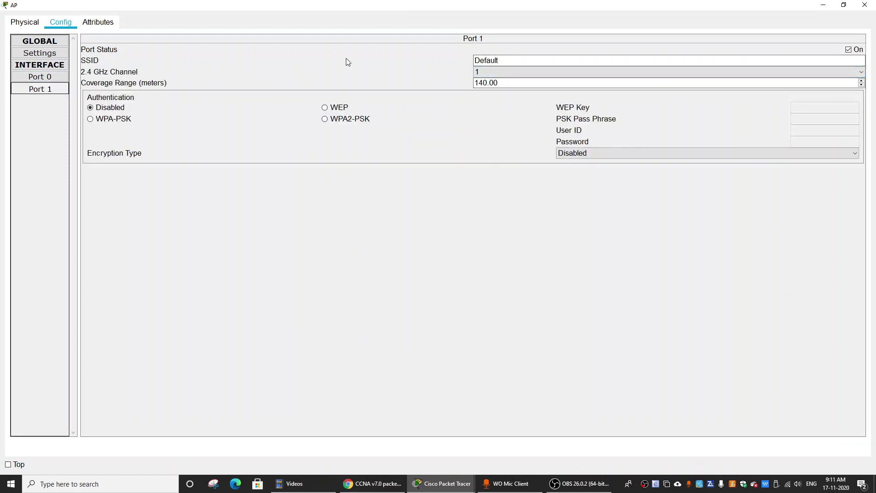
double_click(606, 59)
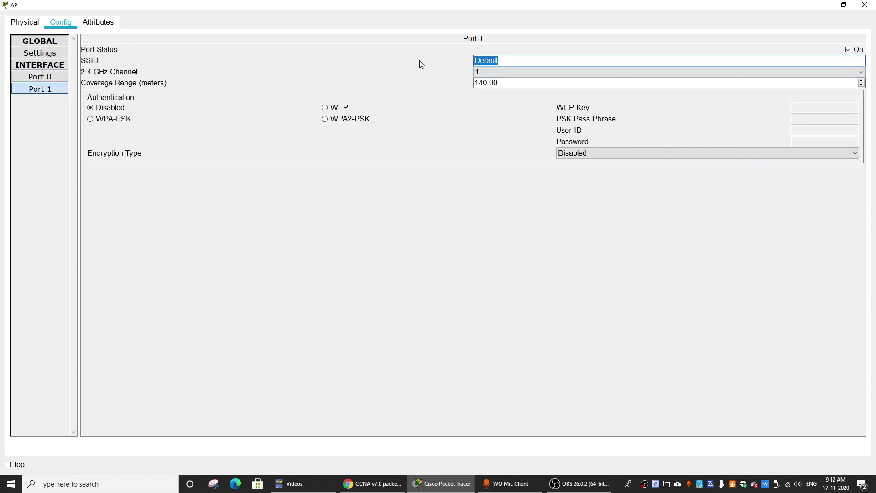
type("aCompany")
left_click(356, 122)
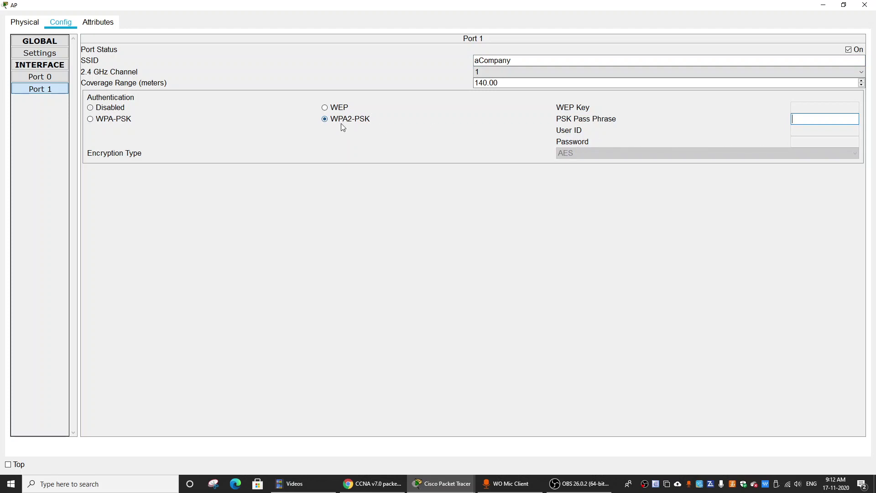
left_click(822, 120)
type("Cisco123!")
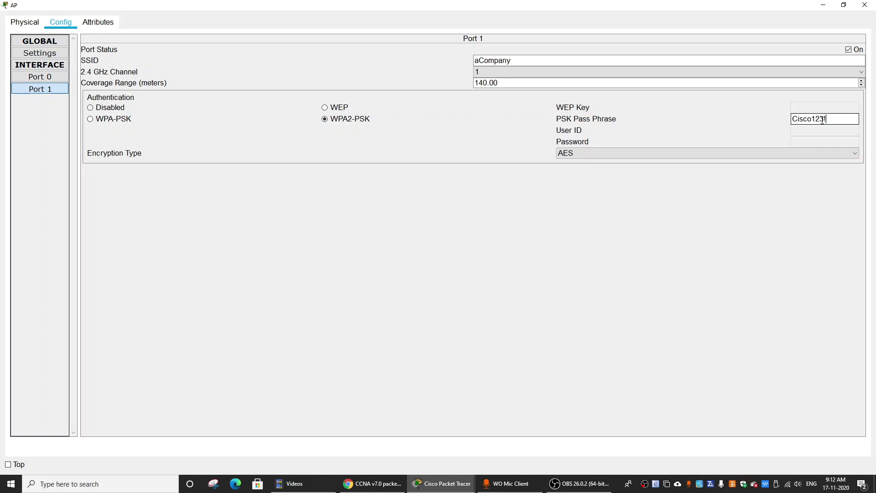
left_click(865, 4)
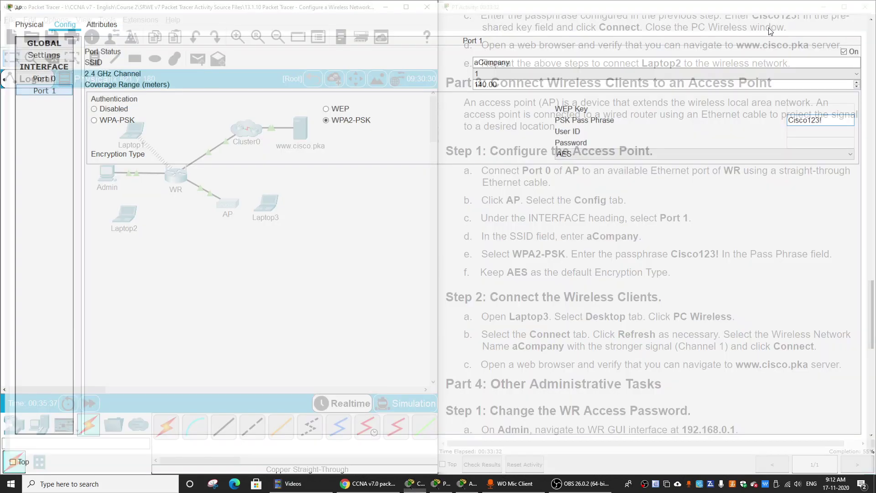
Step: Nudge Laptop3 right, then recheck the AP's Port 1 wireless settings
left_click_drag(270, 203, 298, 206)
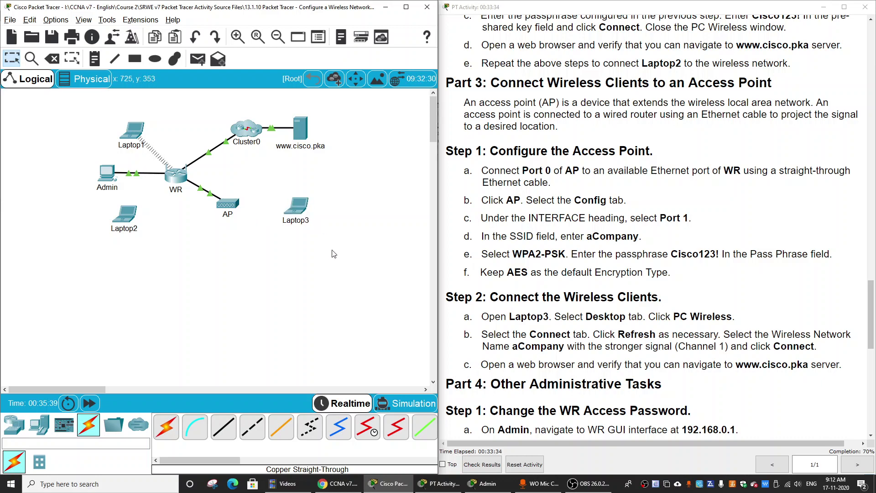
left_click(233, 208)
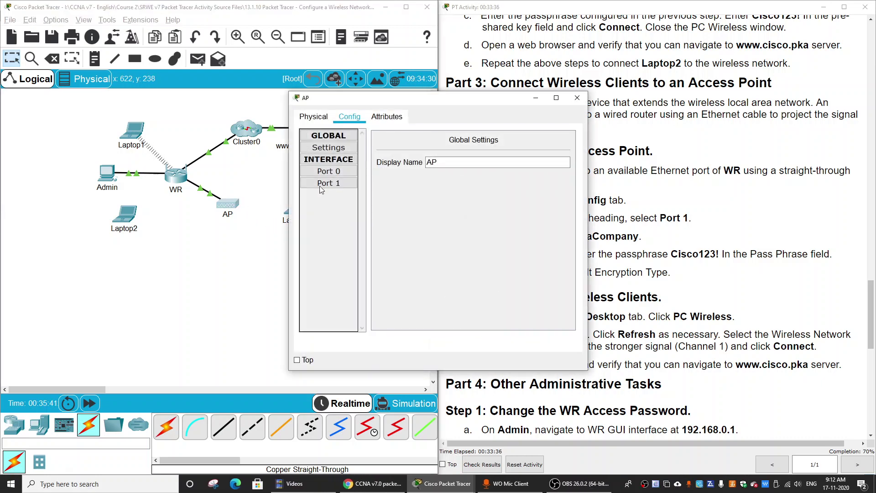
left_click(335, 173)
left_click(557, 97)
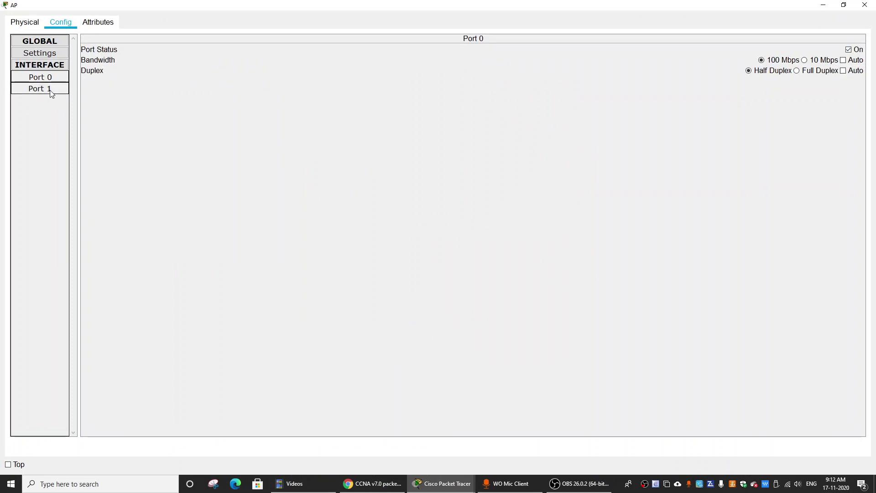
left_click(50, 90)
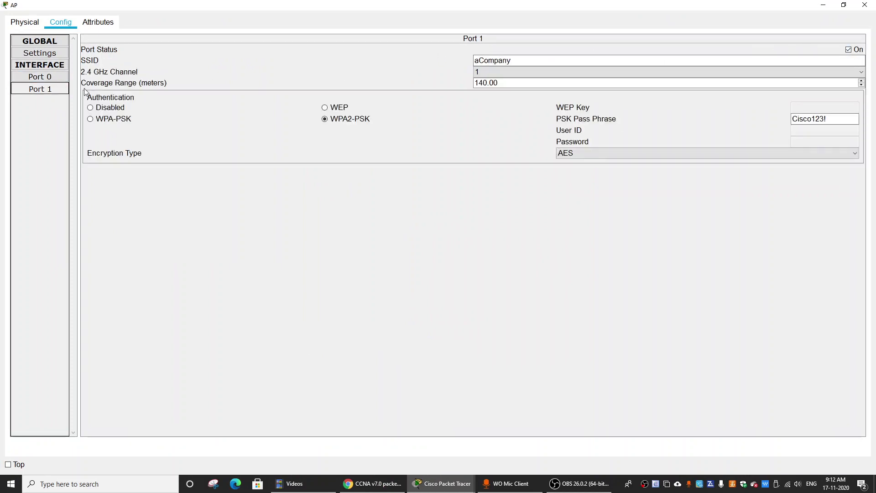
left_click(865, 5)
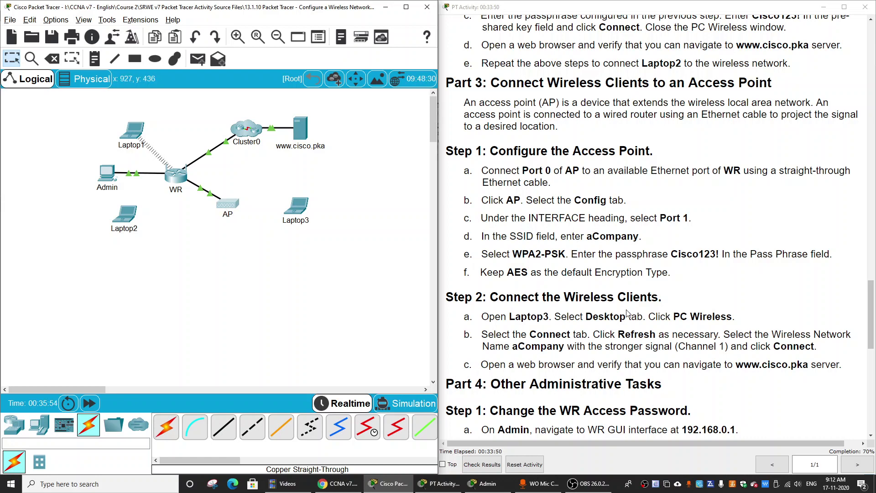
Step: Open Laptop3's PC Wireless app beside the instructions
scroll(628, 314, "down", 1)
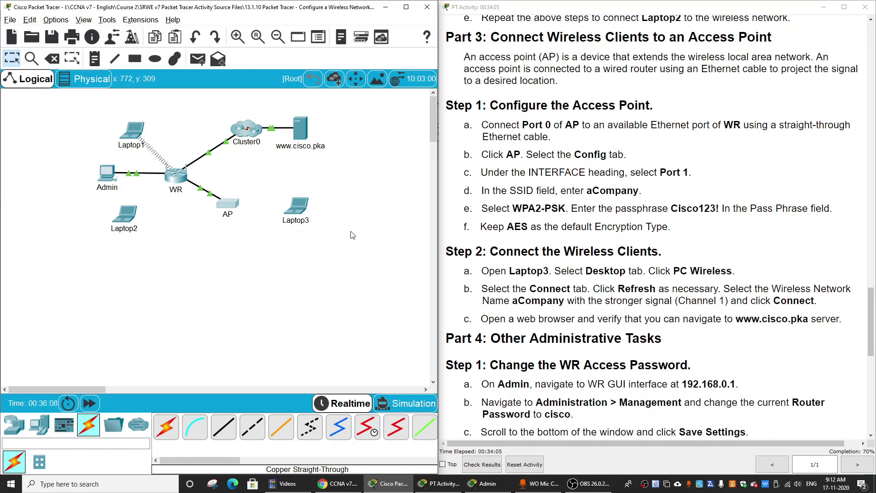
left_click(296, 207)
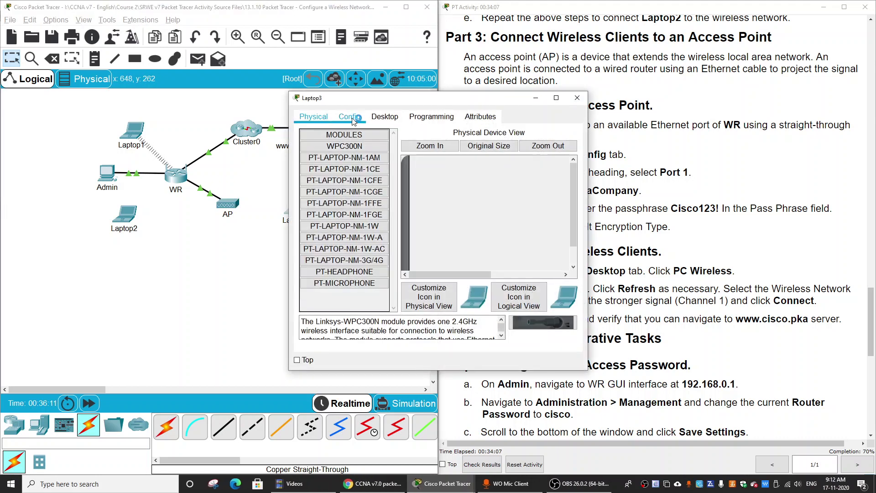
left_click(350, 118)
left_click(268, 256)
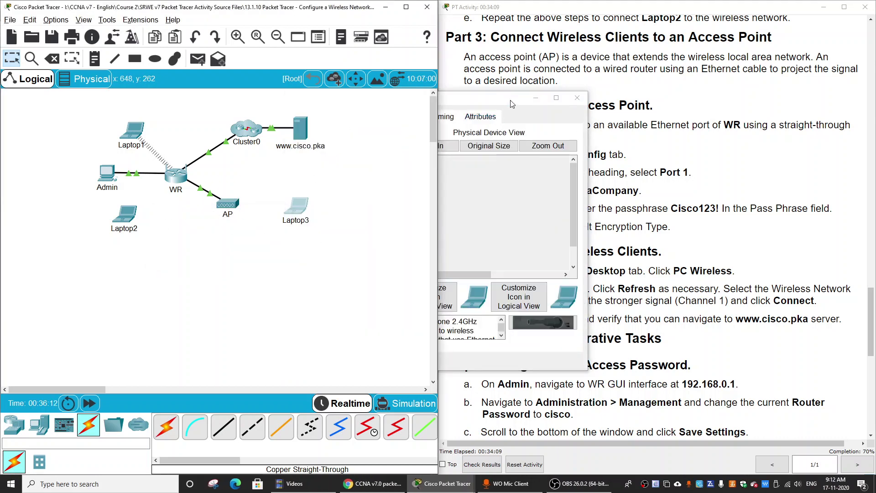
left_click_drag(502, 98, 683, 90)
left_click(565, 109)
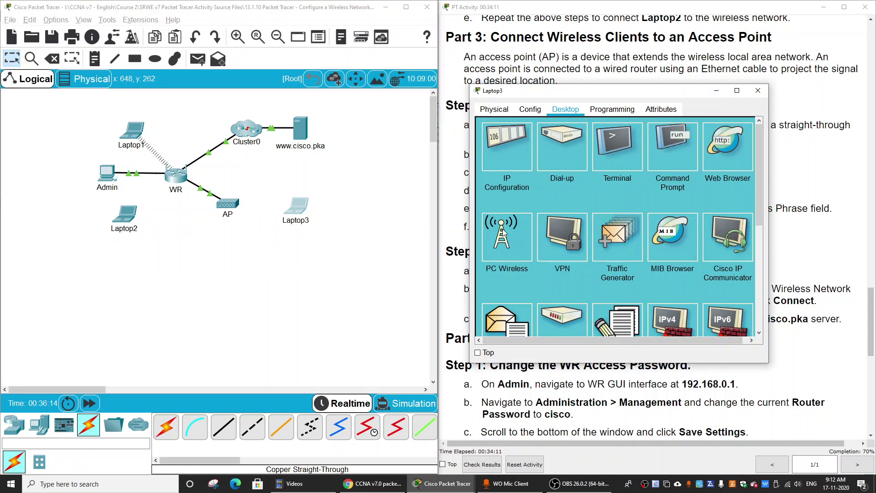
left_click(503, 232)
Step: Rescan networks and compare the two aCompany entries on channels 1 and 6
left_click(558, 183)
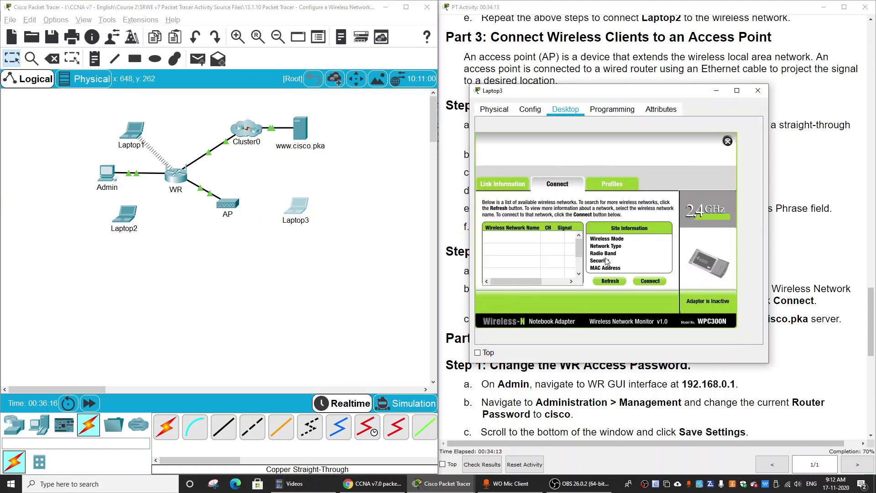
left_click(611, 282)
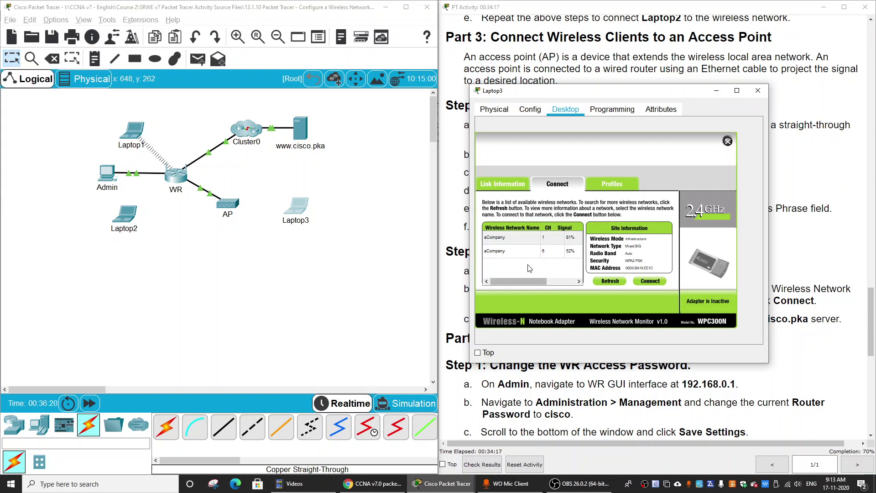
left_click(535, 241)
left_click(492, 253)
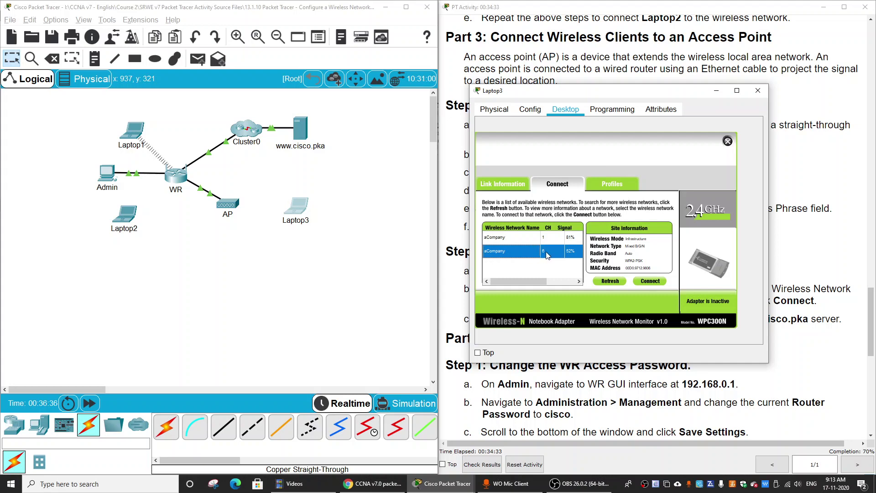
Step: Check the channel and security on the AP's Port 1 settings
left_click(233, 207)
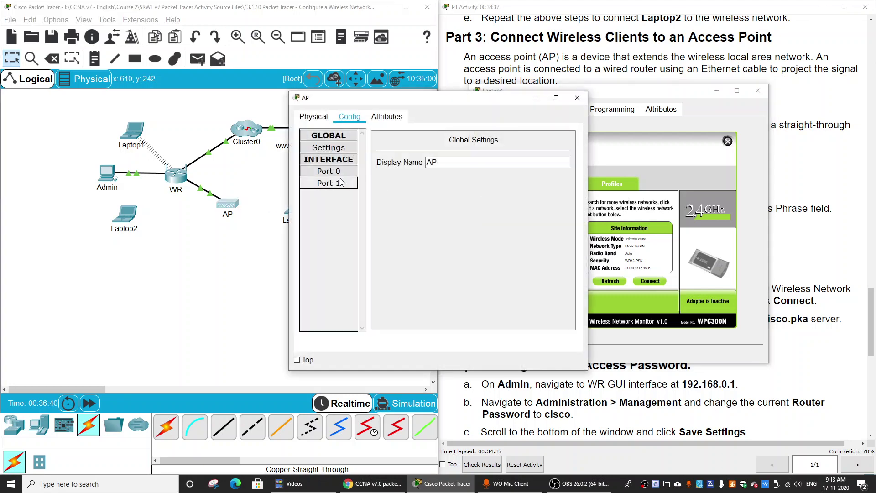
left_click(335, 174)
left_click(556, 98)
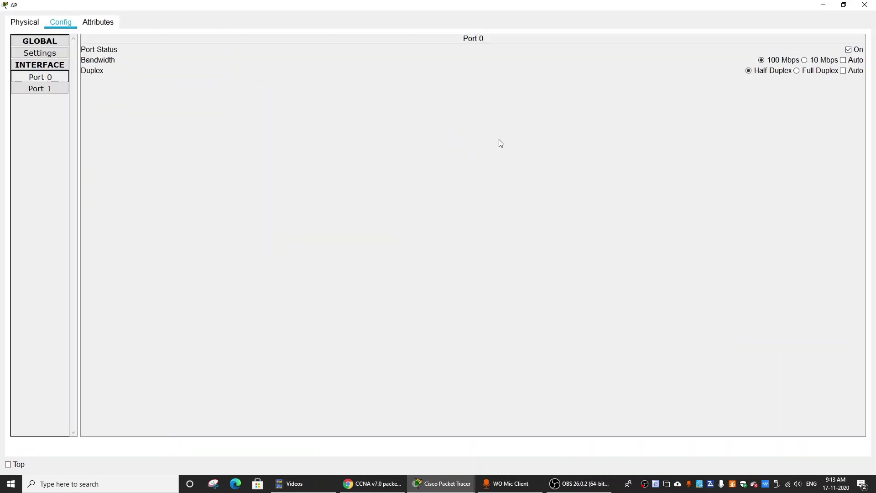
left_click(42, 89)
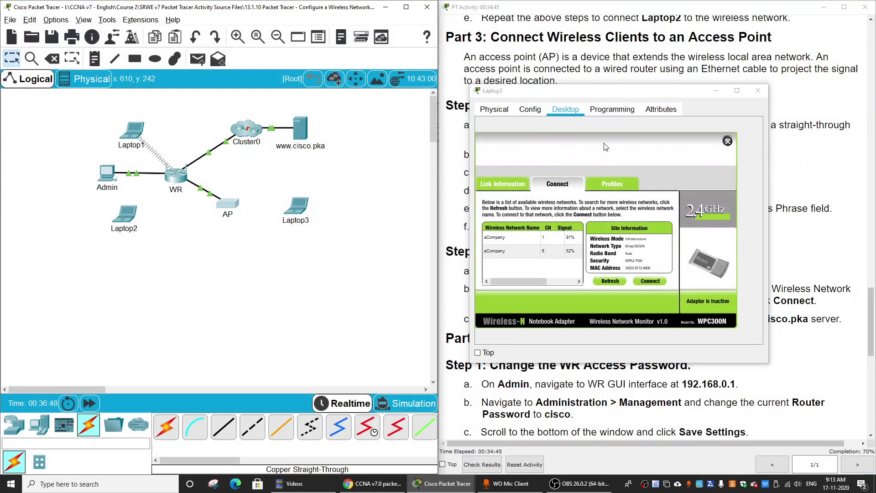
Step: Connect Laptop3 to aCompany on channel 1 using the WPA2-Personal pre-shared key
left_click(544, 241)
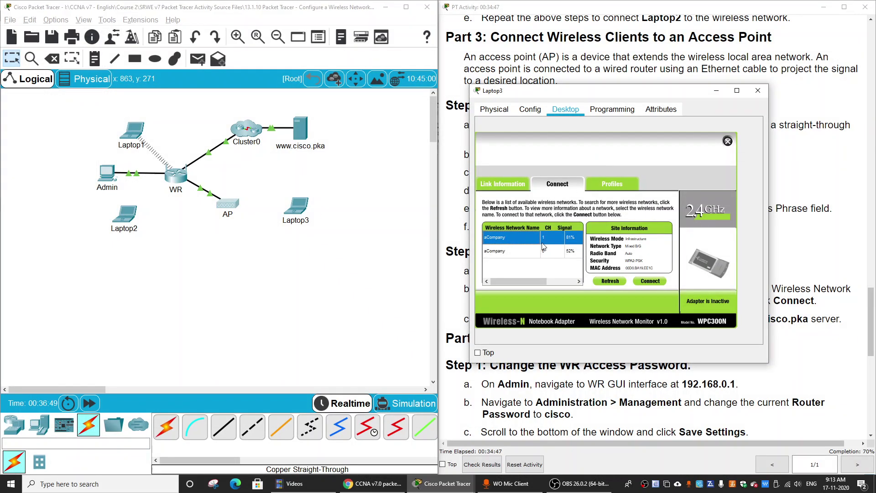
left_click(650, 281)
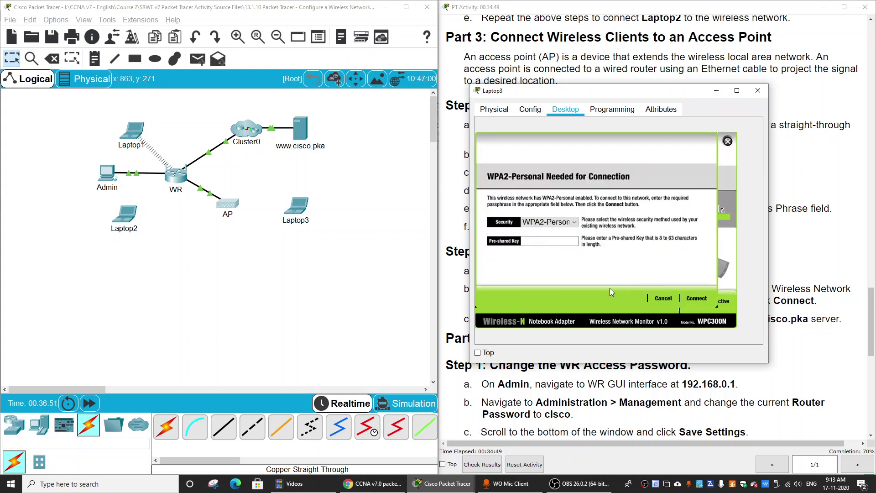
left_click(541, 238)
type("Cisco123!")
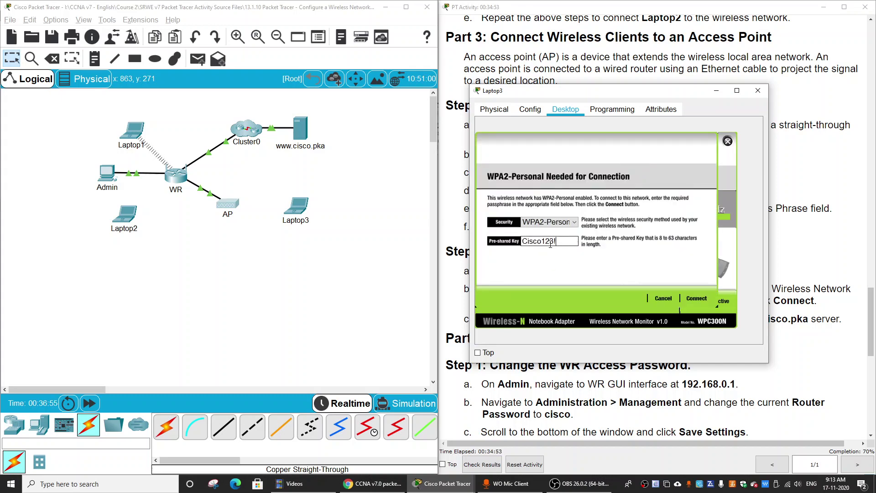
left_click(697, 299)
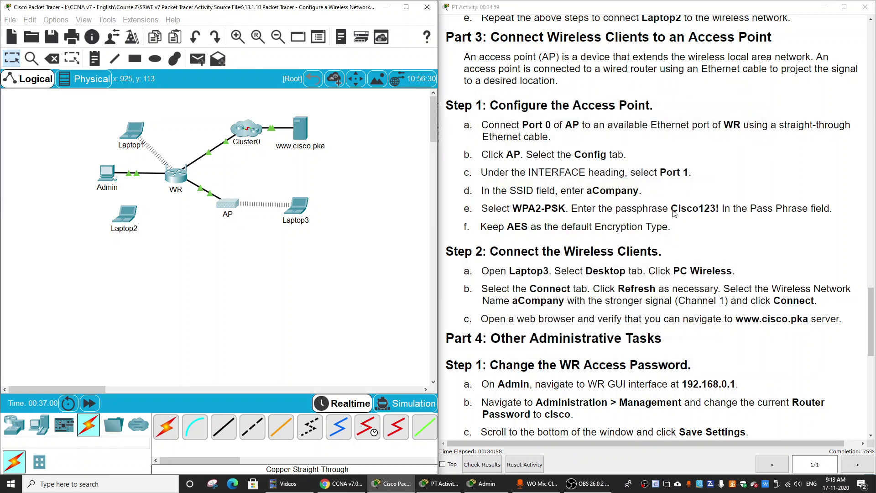
Step: Close Laptop3 and scroll the instructions to Part 4: Other Administrative Tasks
left_click(758, 91)
scroll(669, 222, "down", 5)
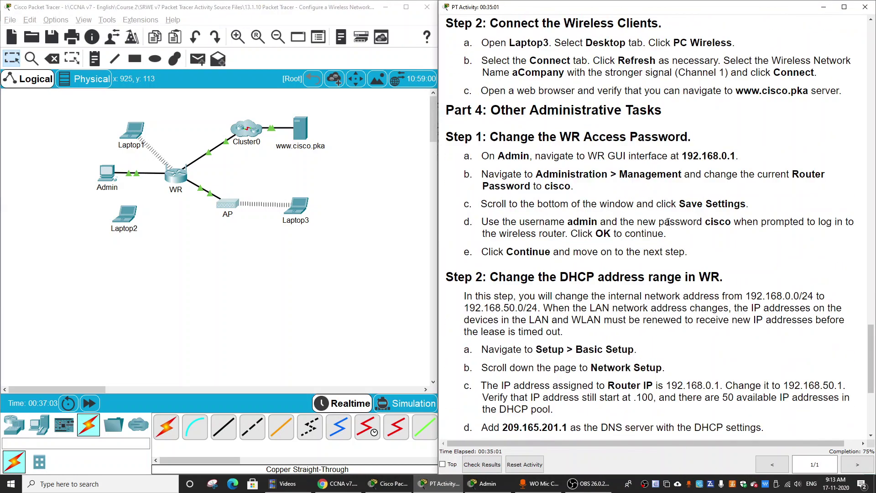
scroll(669, 222, "up", 2)
scroll(668, 222, "down", 2)
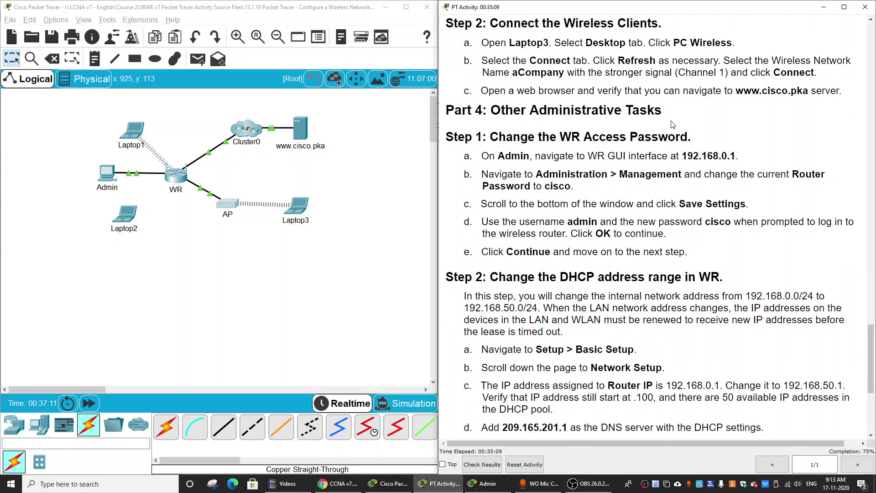
scroll(613, 144, "down", 1)
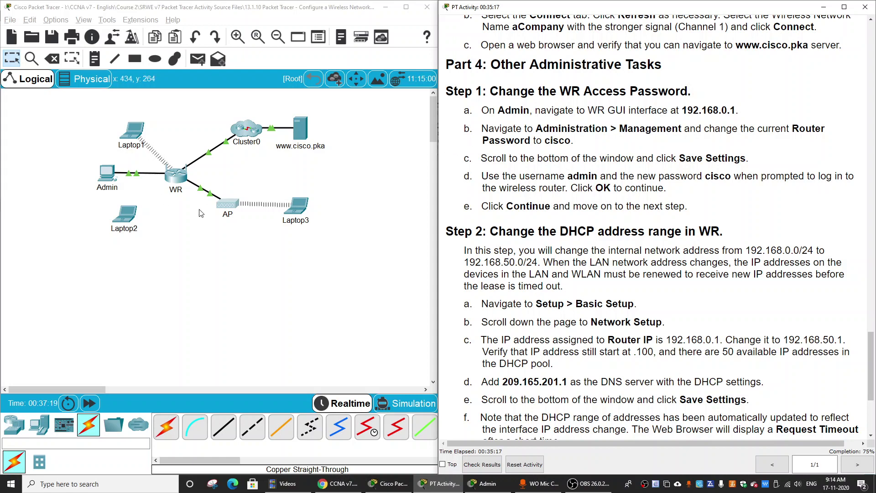
Step: On WR's Administration > Management page, enter and confirm a new router password
left_click(108, 184)
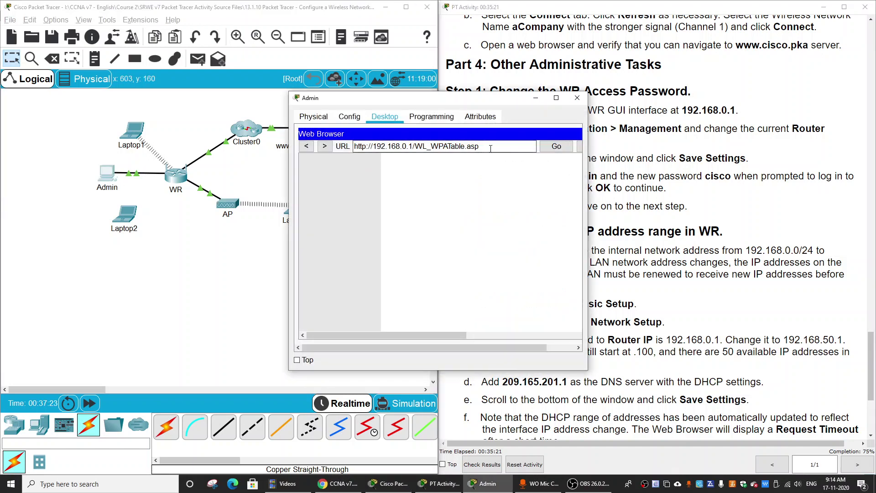
left_click(558, 90)
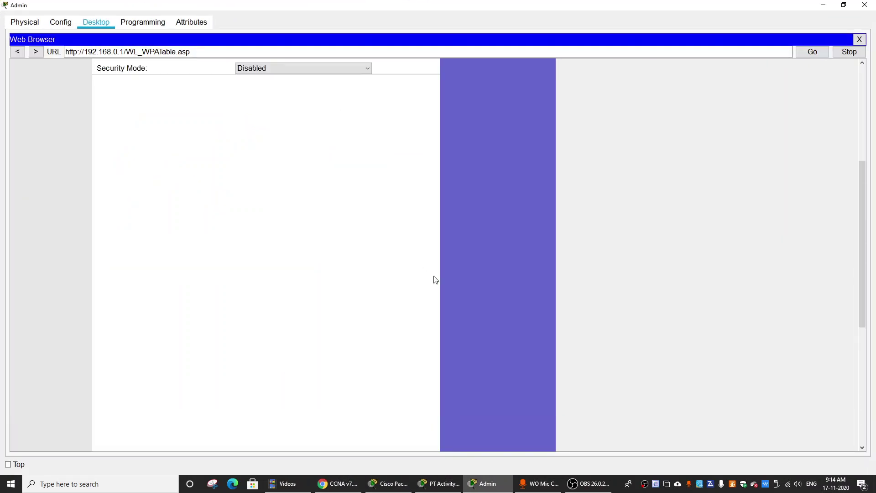
left_click(421, 109)
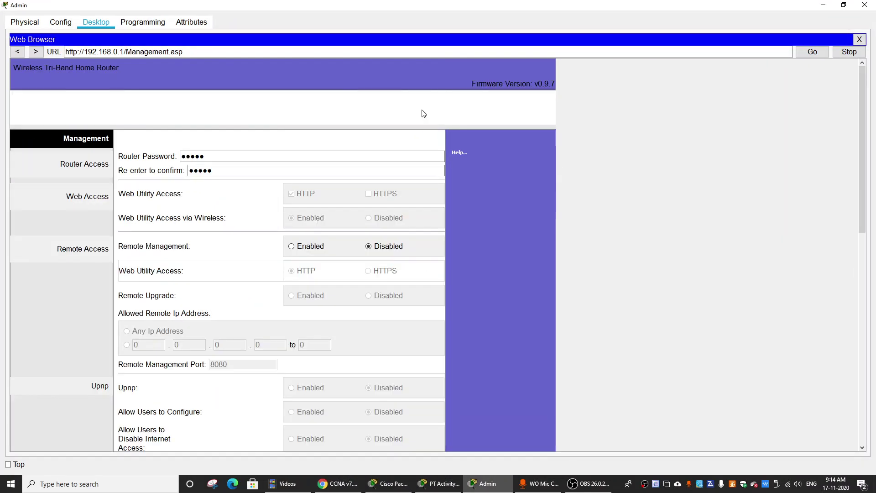
double_click(227, 156)
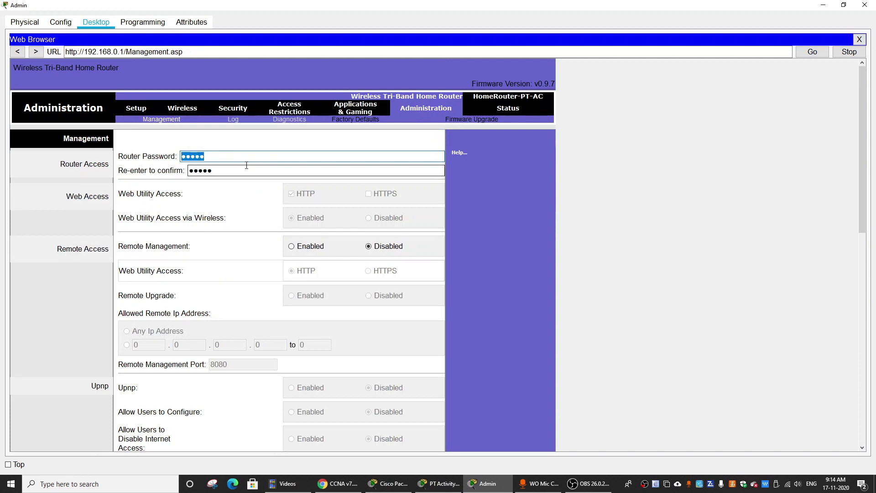
type("cisco")
key("Tab")
type("cisco")
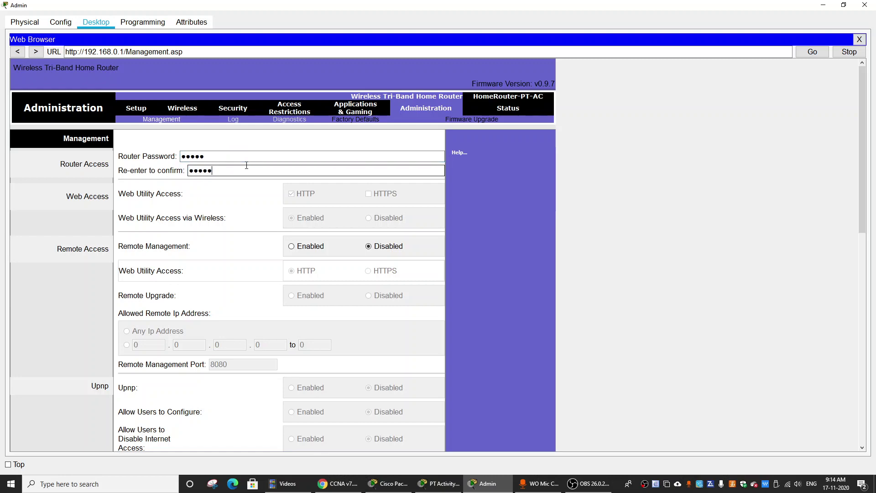
left_click(823, 5)
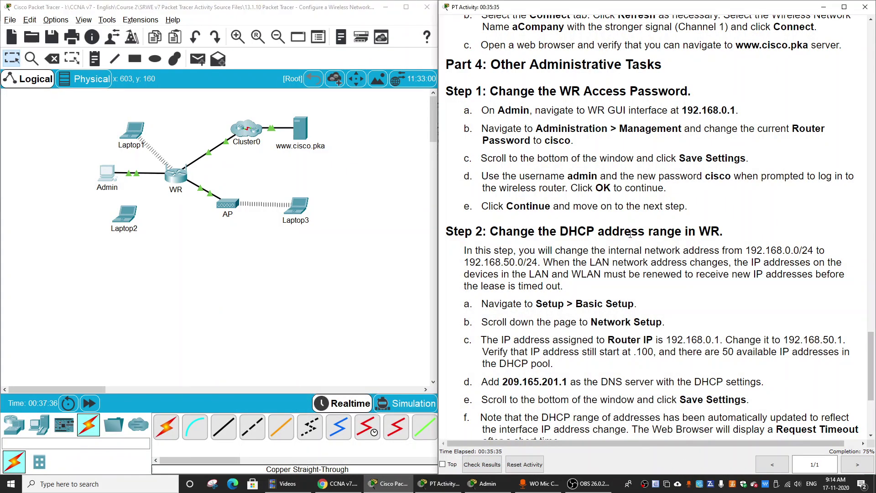
Step: Bring the instructions forward, then reopen the Admin PC's browser
left_click(610, 112)
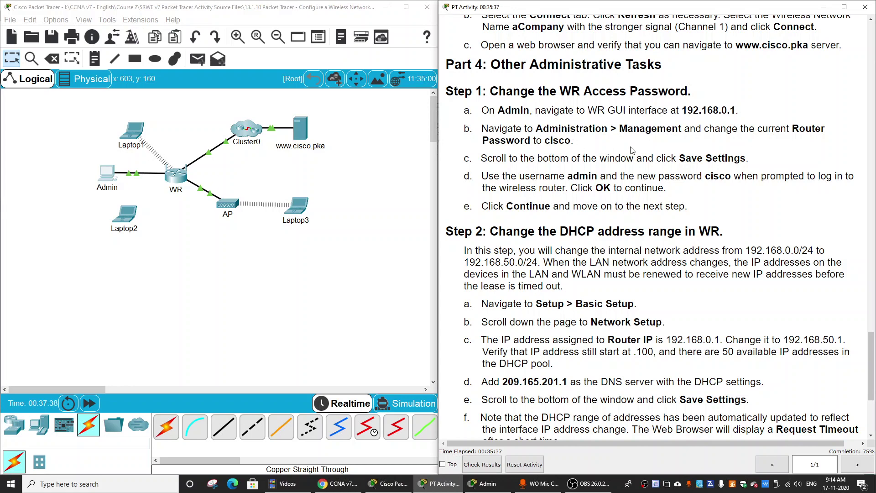
left_click(107, 175)
scroll(465, 272, "down", 5)
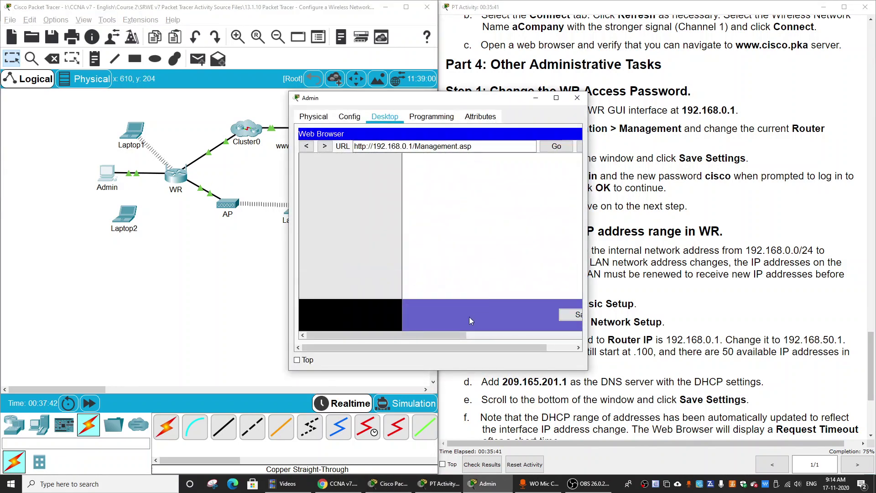
Step: Save the management settings and attempt the router's re-login prompt
left_click_drag(447, 335, 493, 335)
left_click(498, 315)
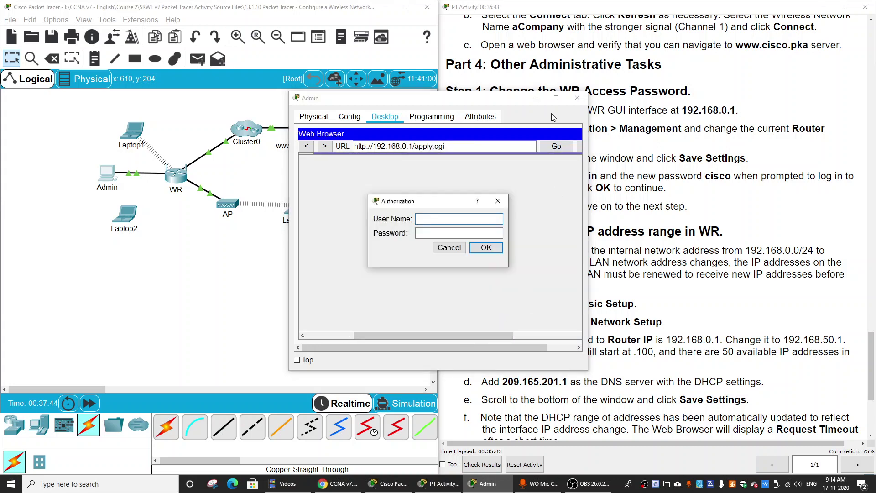
type("Ciscocisco")
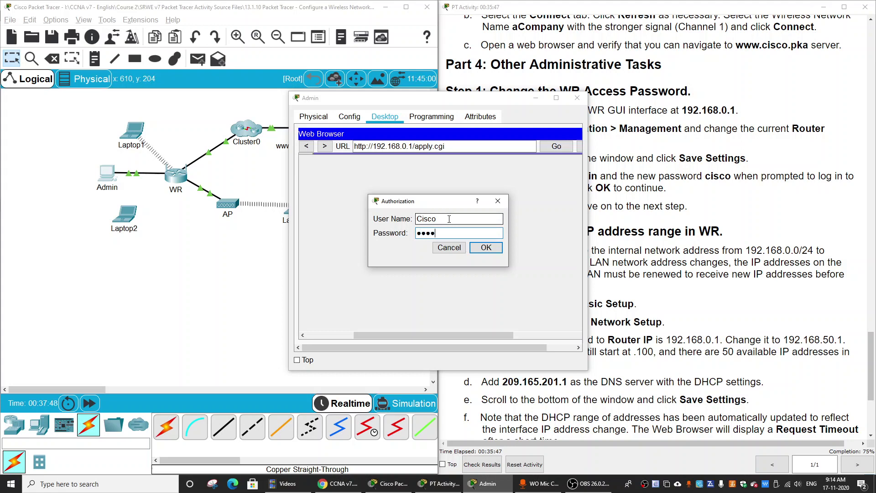
key("Return")
type("Ci")
key("Tab")
type("cisco")
key("Return")
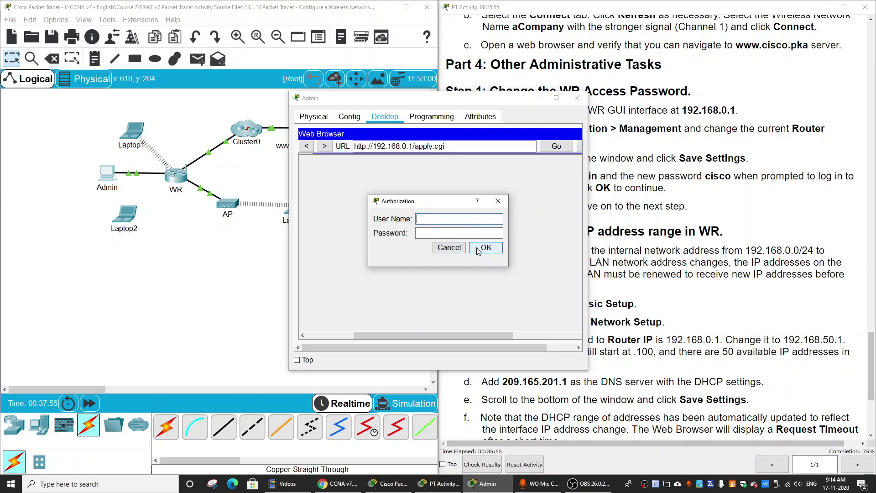
Step: Retry the router login with a different user name and password
left_click(486, 215)
left_click(433, 221)
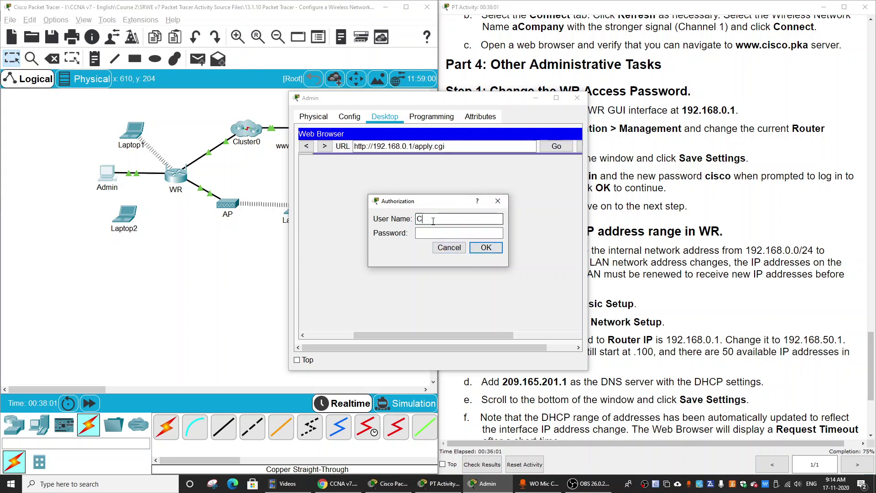
type("Cisco")
key("Tab")
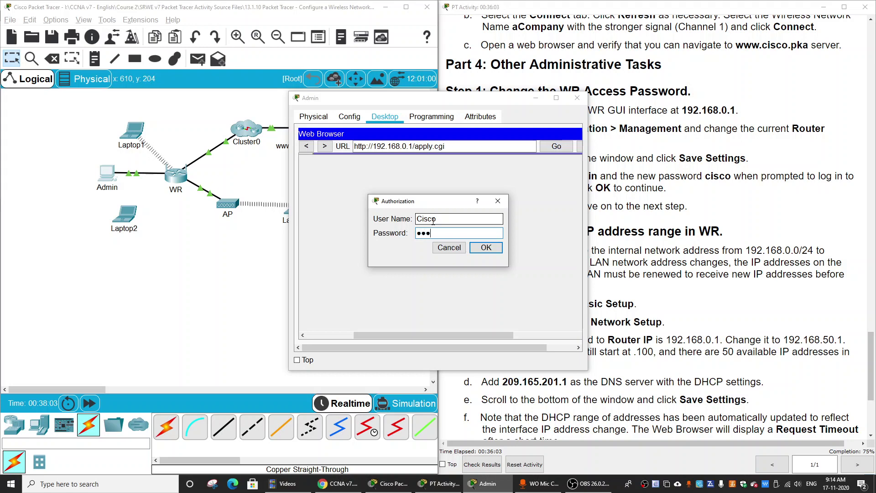
type("cisco")
key("Return")
key("Tab")
type("cisco")
key("Return")
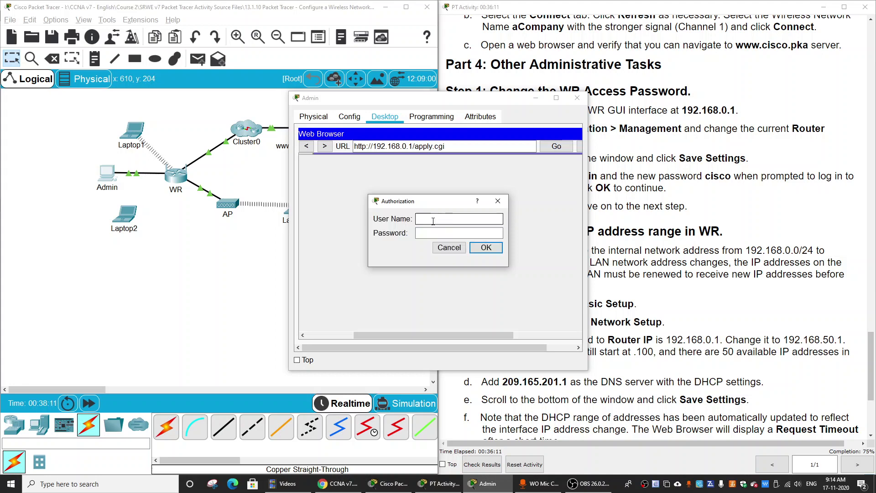
Step: Try logging in with another user name, cancel the prompt, and maximize Admin
type("Admin")
key("Tab")
type("c")
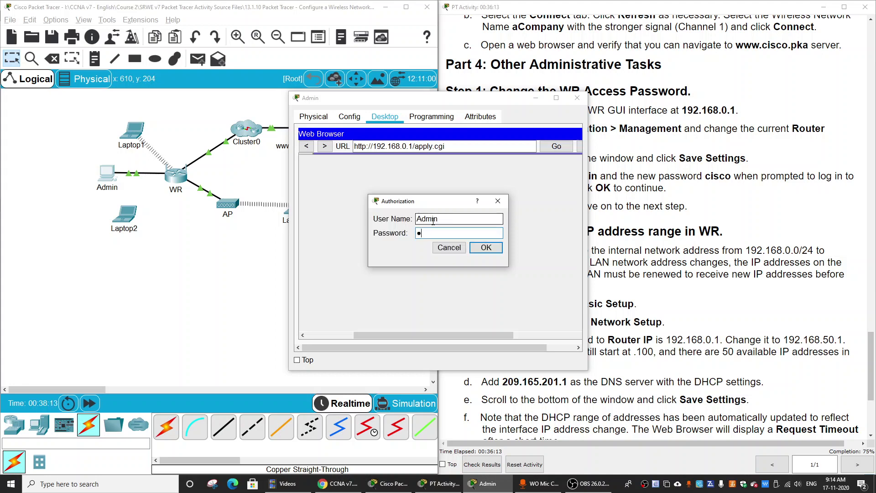
type("isco")
key("Return")
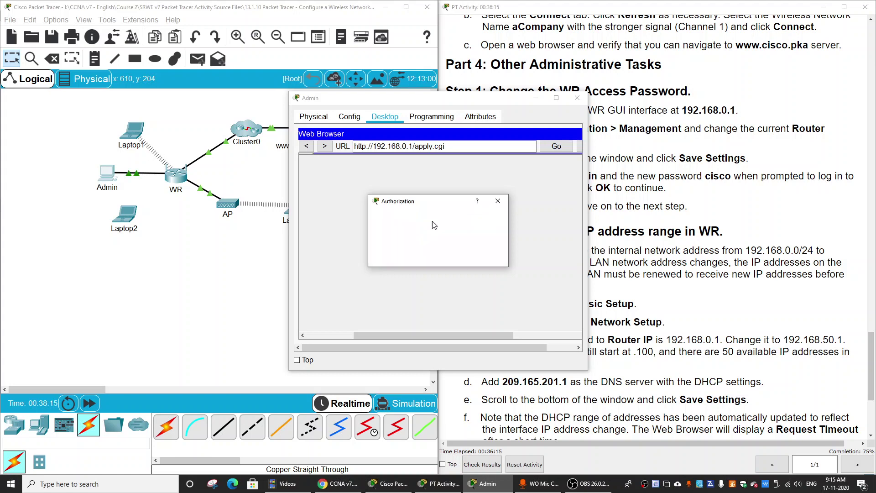
type("Admin")
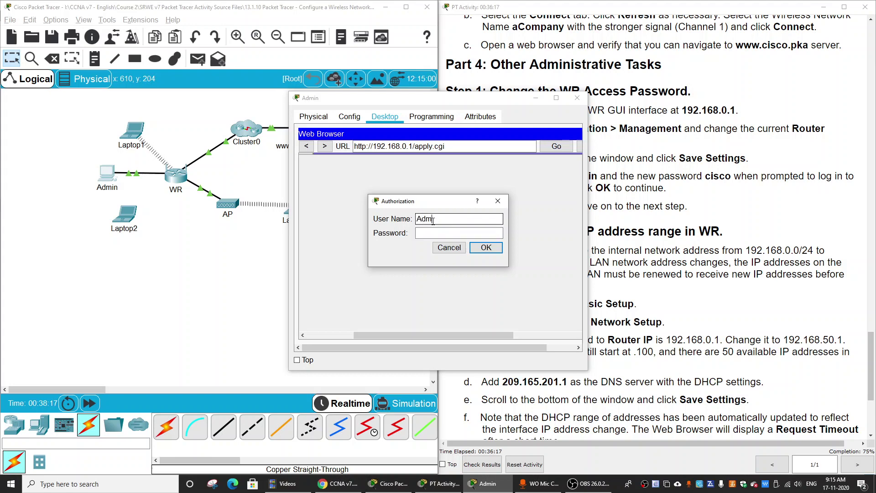
key("Tab")
type("cisco")
key("Return")
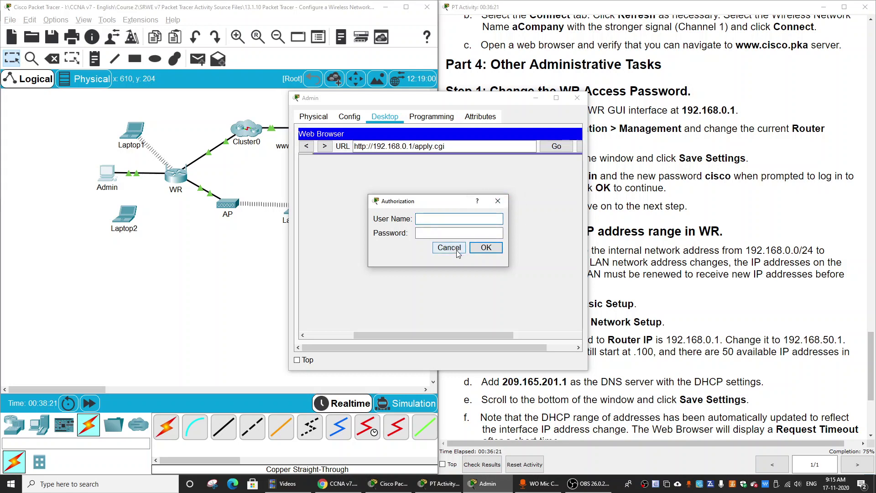
left_click(456, 250)
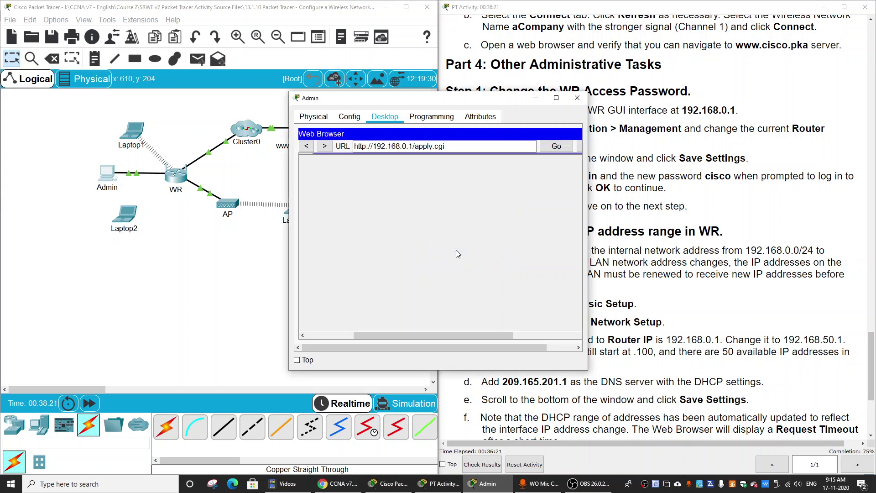
left_click(557, 100)
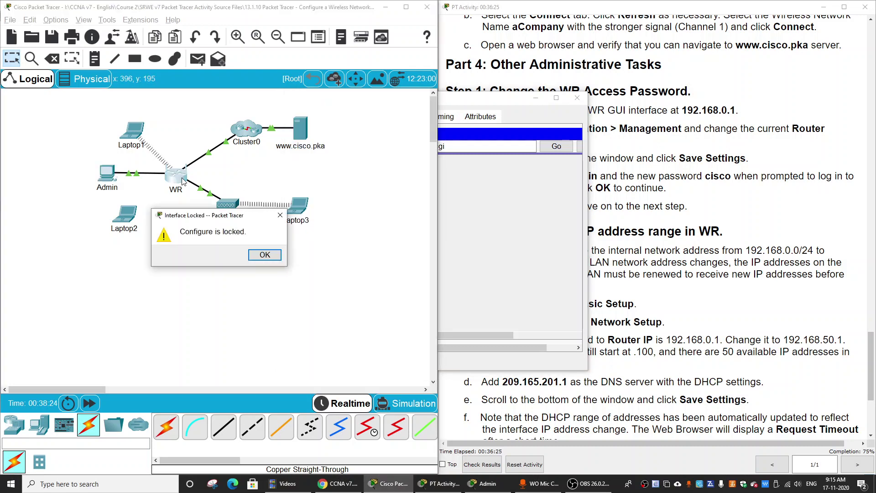
Step: Dismiss the lock notice and retype the Router Password and its confirmation
left_click(264, 254)
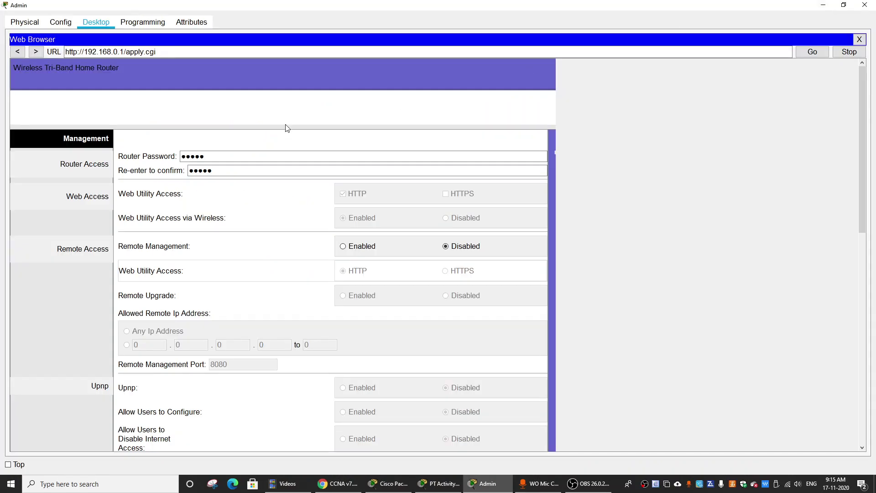
left_click(207, 153)
left_click_drag(206, 153, 163, 158)
type("a")
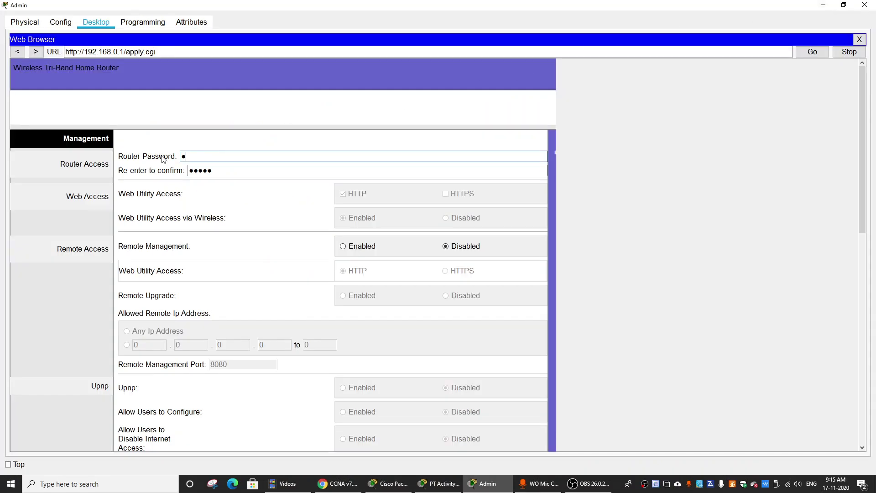
key("Tab")
type("admi")
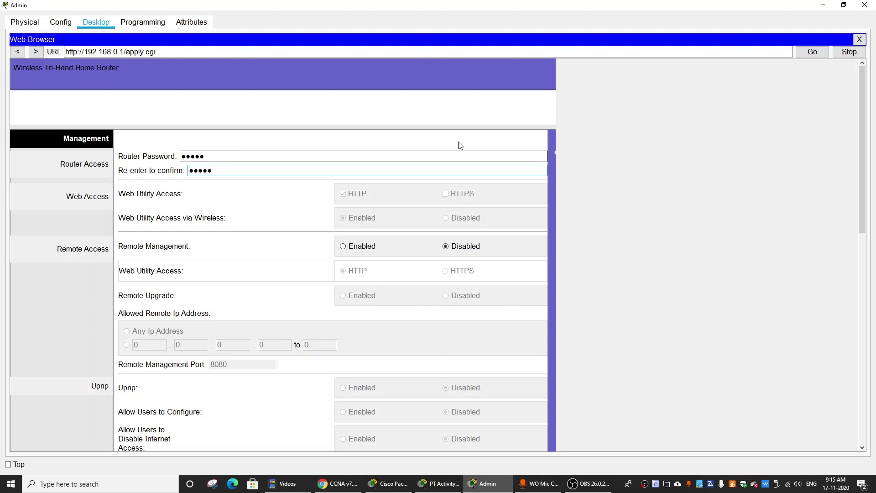
scroll(380, 378, "down", 10)
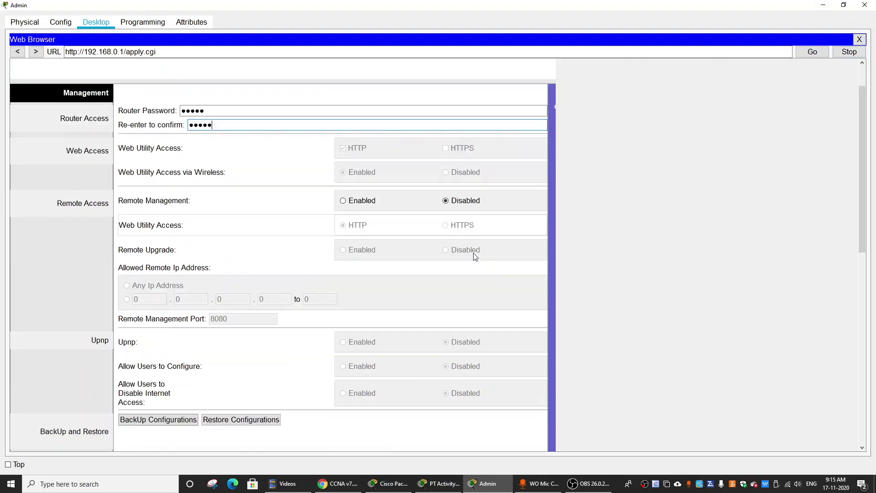
Step: Save the new password, log in with it, continue, and minimize Admin
left_click(390, 263)
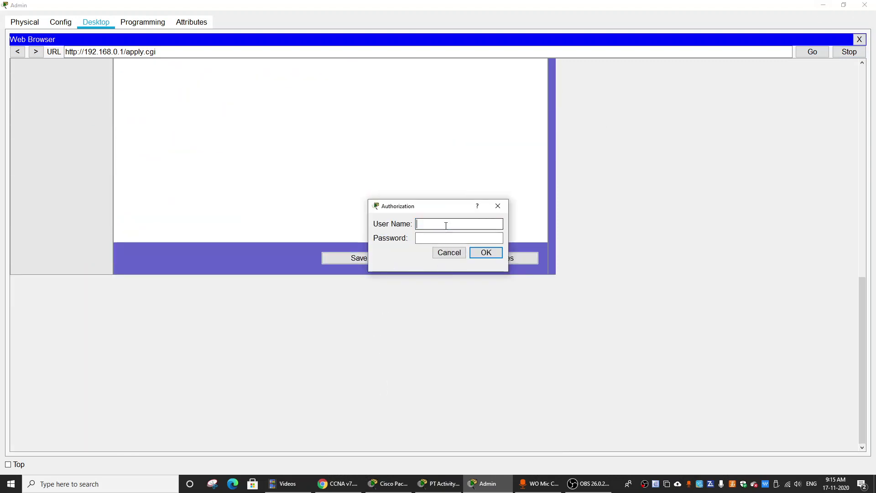
type("admin")
key("Tab")
type("admin")
key("BackSpace")
key("BackSpace")
key("BackSpace")
key("BackSpace")
type("dmin")
key("Return")
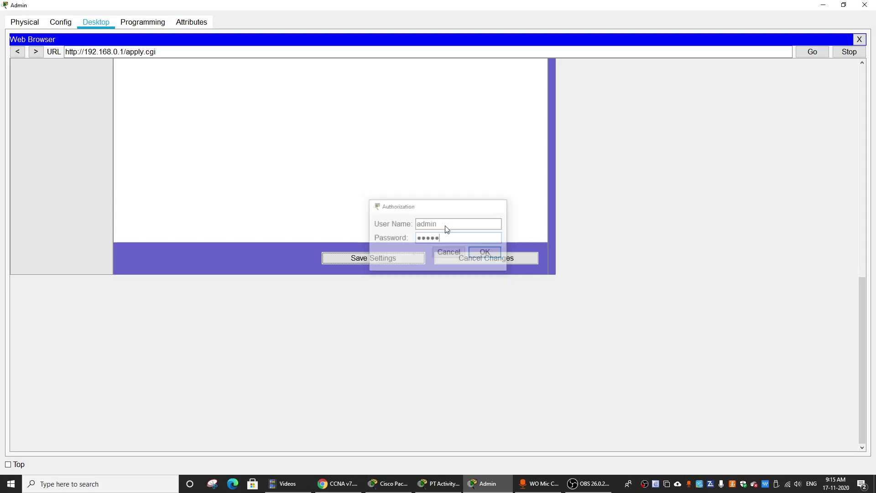
left_click(438, 112)
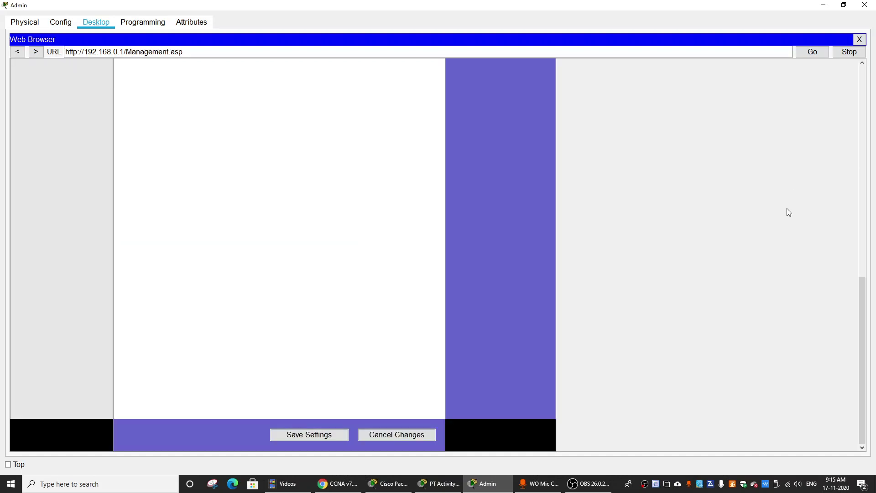
left_click(823, 5)
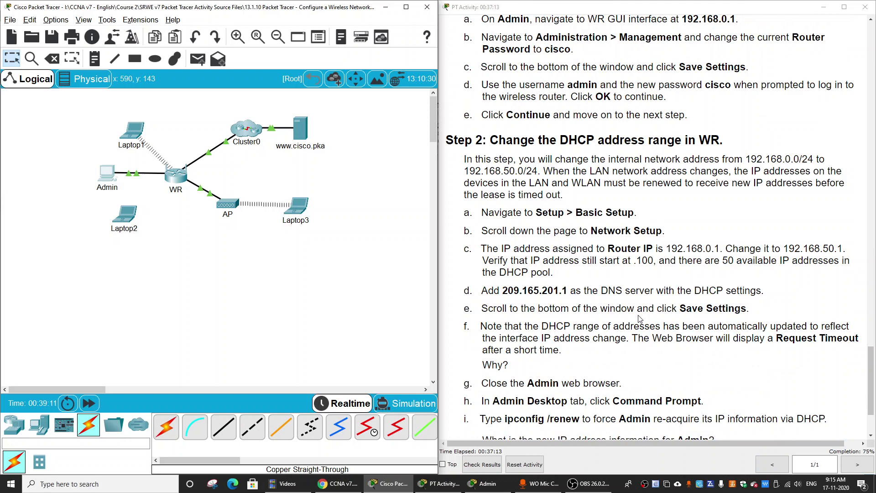
Step: Scroll the activity instructions to Step 2: Change the DHCP address range in WR
scroll(662, 299, "up", 1)
left_click_drag(491, 185, 728, 180)
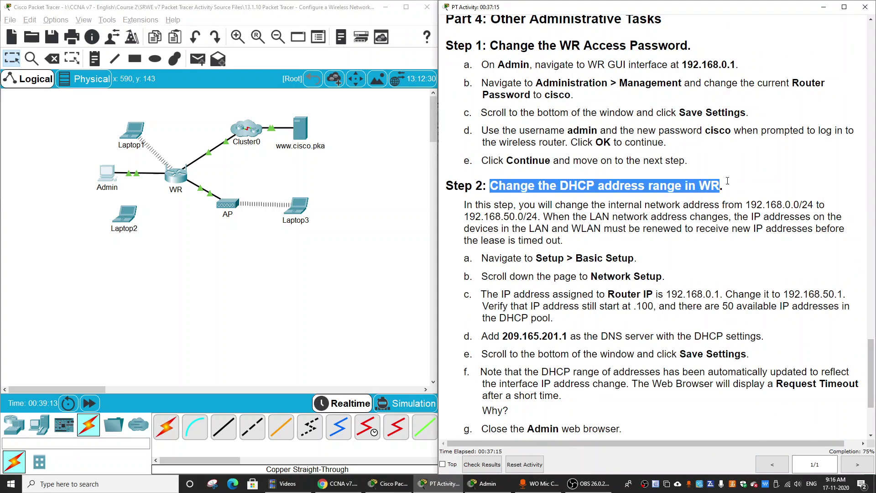
left_click(788, 183)
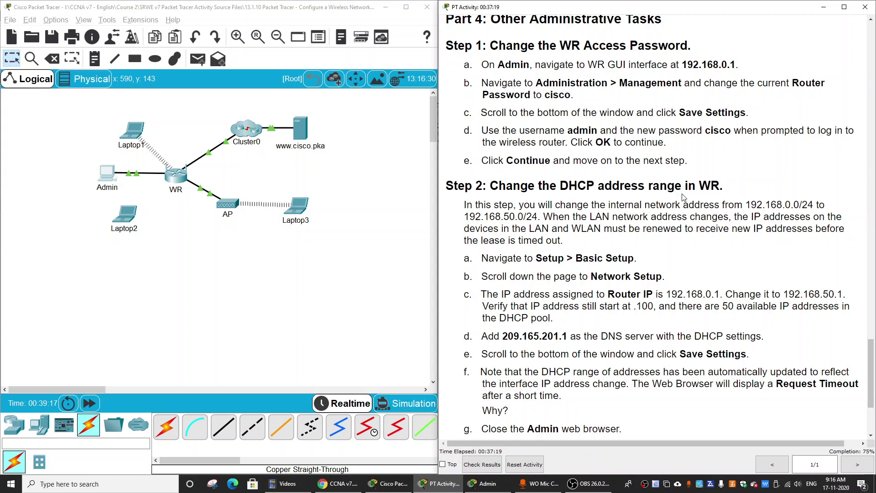
scroll(666, 215, "down", 3)
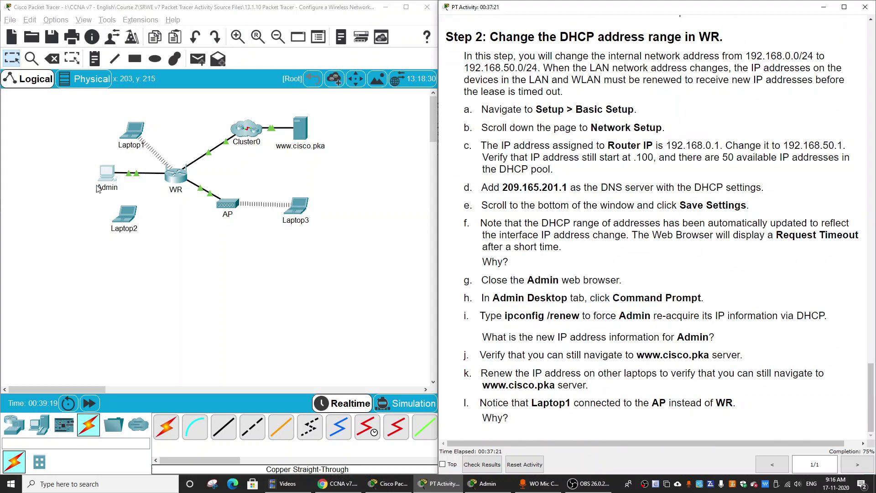
Step: Load WR's Setup > Basic Setup page in Admin's maximized browser, then minimize it and bring back PT Activity
left_click(106, 175)
left_click(557, 98)
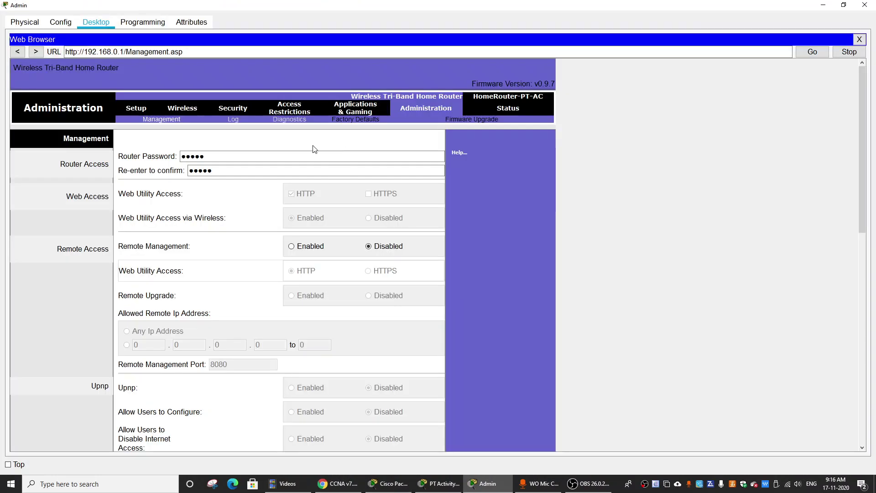
left_click(149, 112)
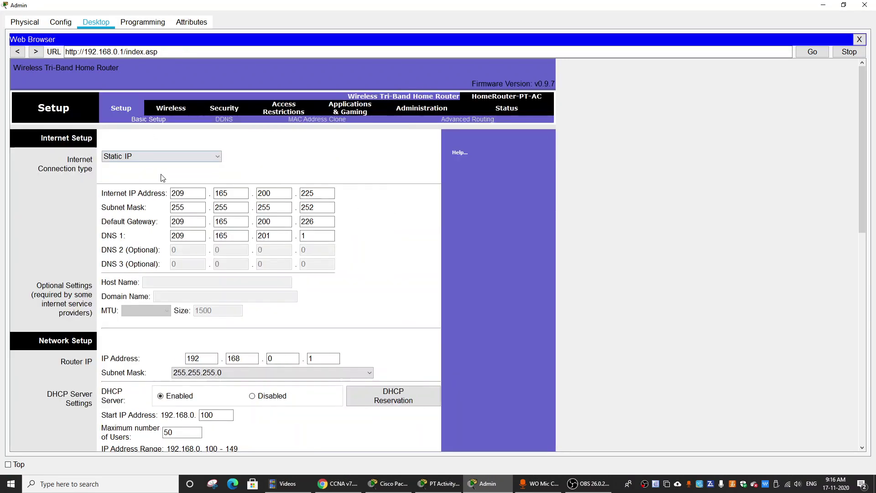
scroll(194, 317, "down", 1)
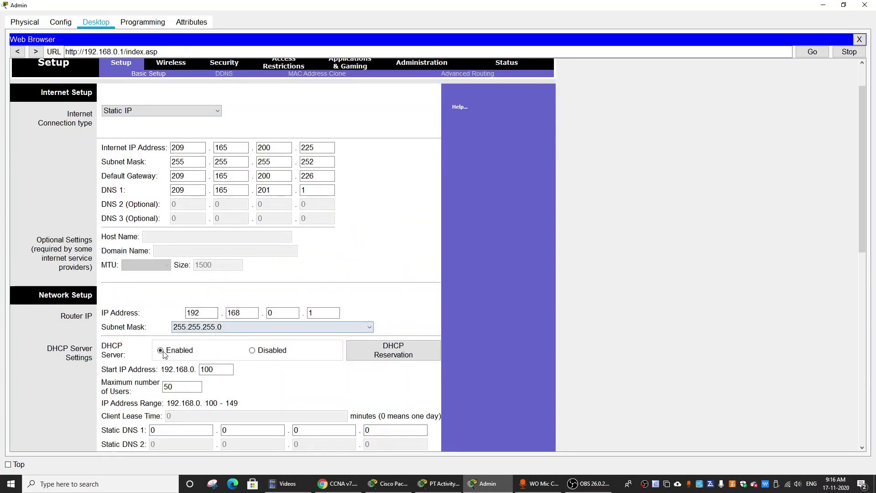
left_click(823, 5)
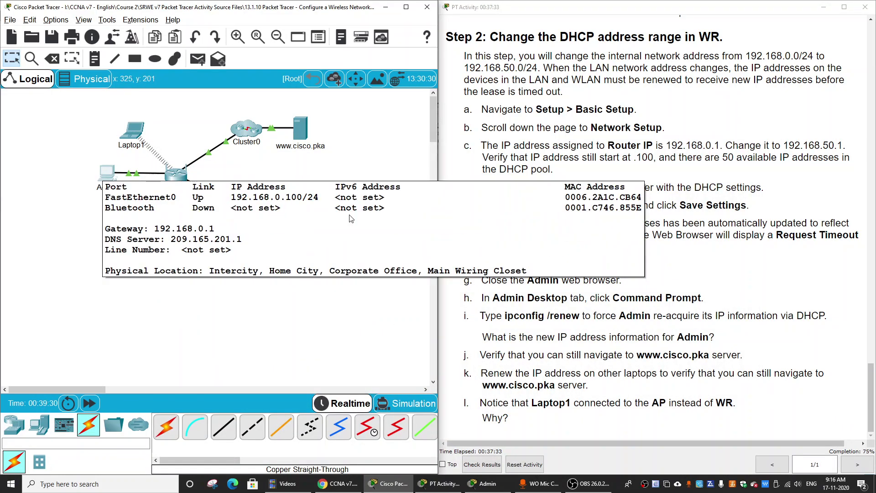
left_click(772, 286)
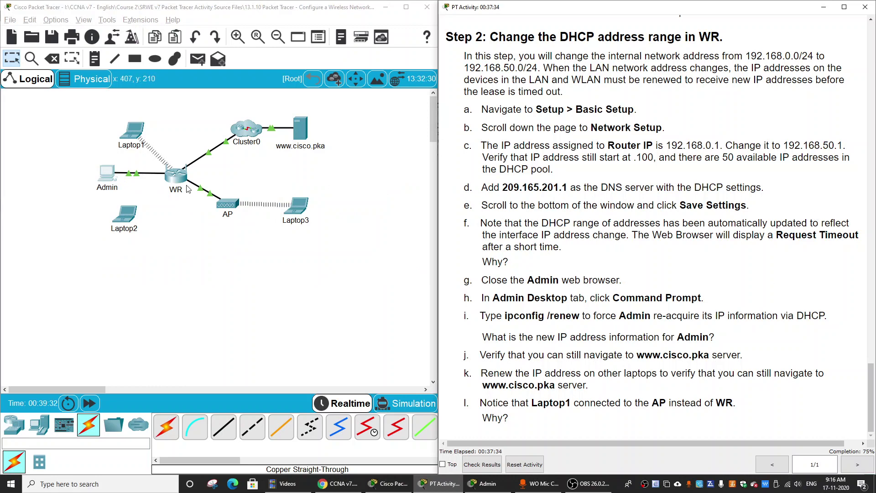